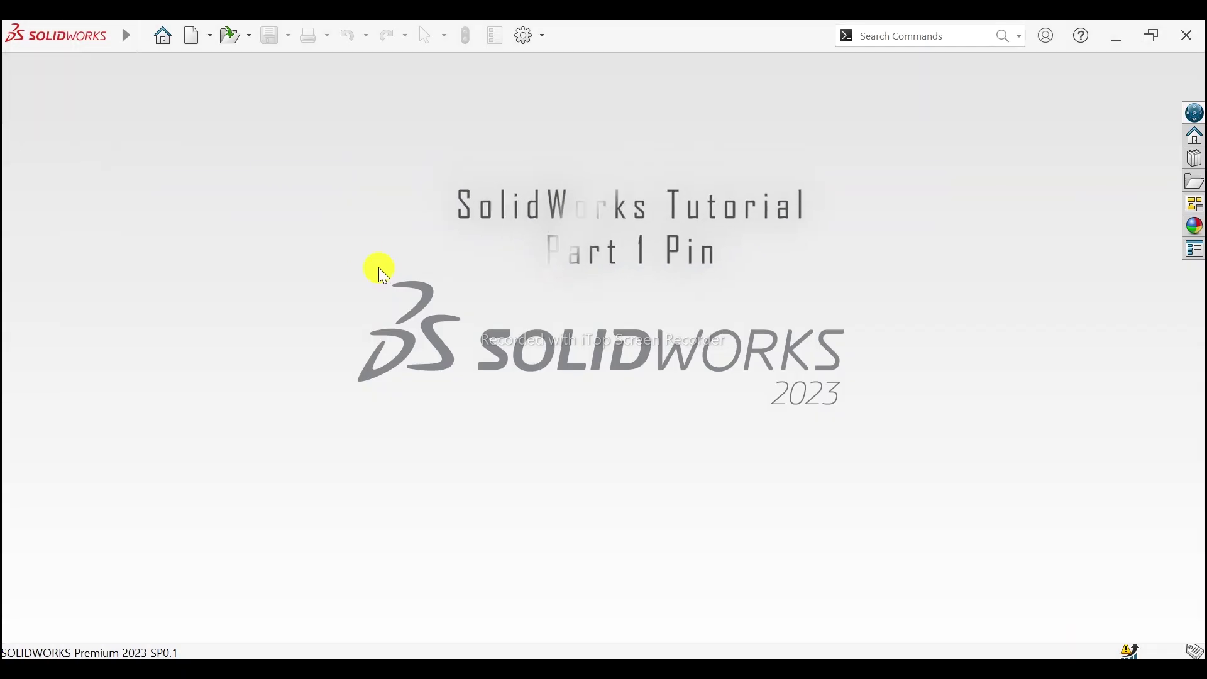
# Create a new blank part document, Part2
pyautogui.click(196, 35)
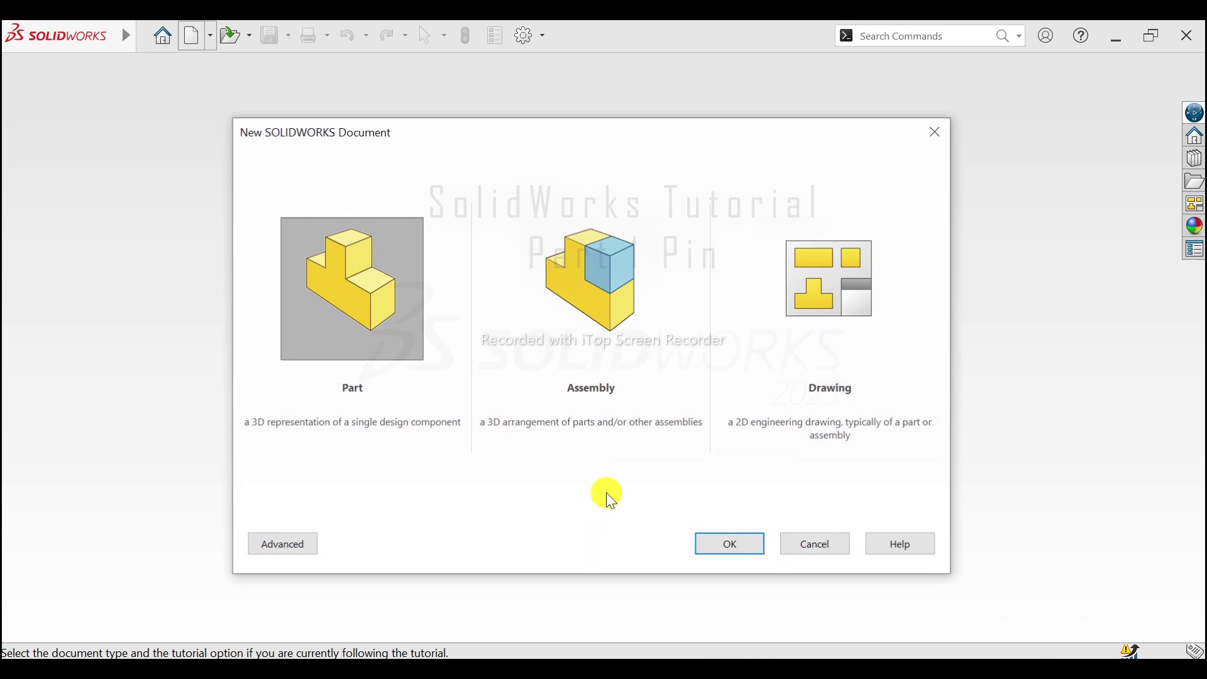
pyautogui.click(717, 546)
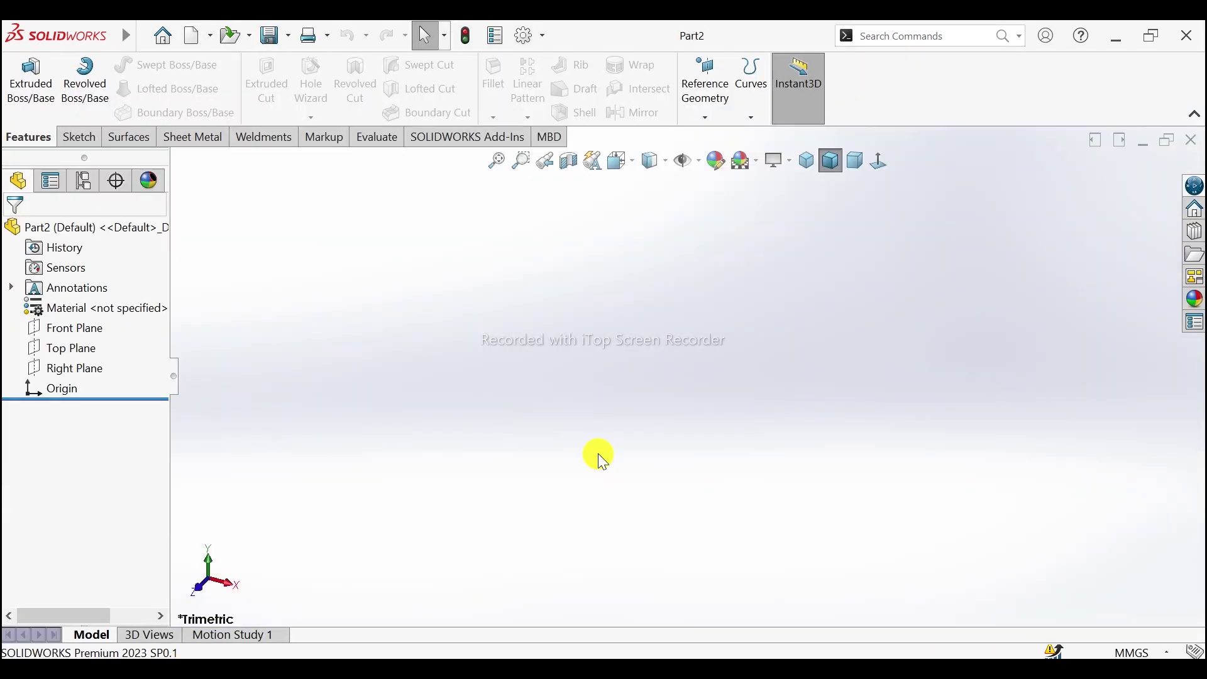
# On the Front Plane, draw a vertical line up from the origin and make it a centerline
pyautogui.click(88, 326)
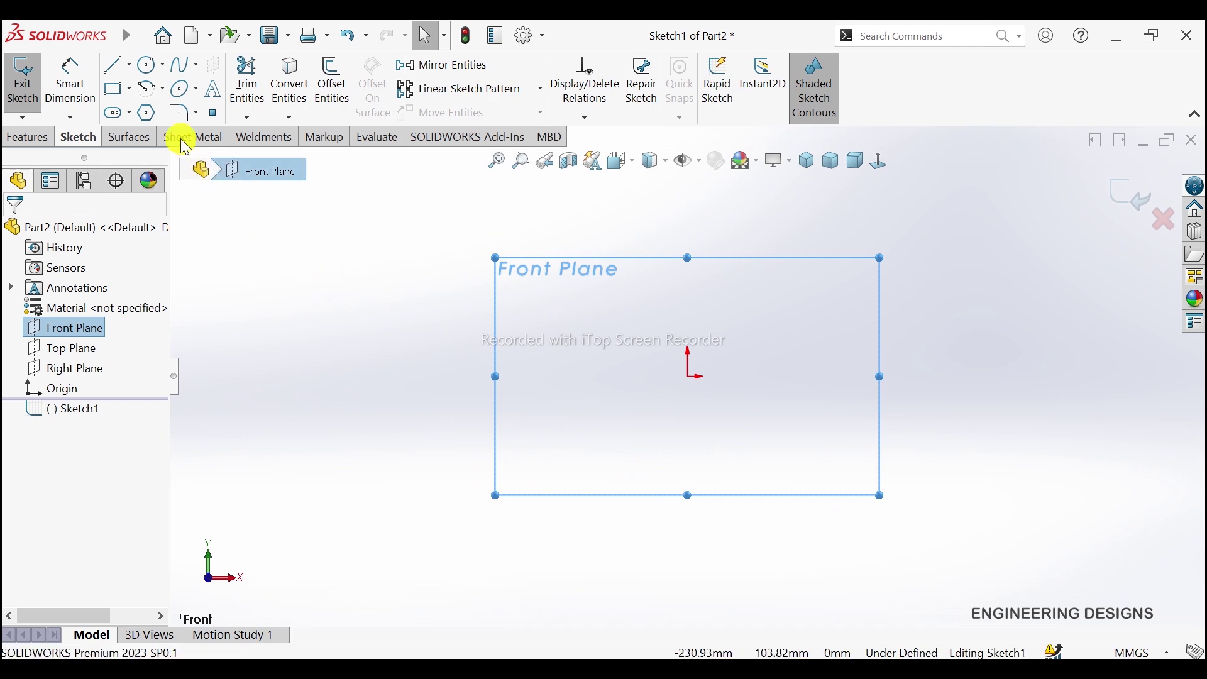
pyautogui.click(690, 377)
pyautogui.click(690, 248)
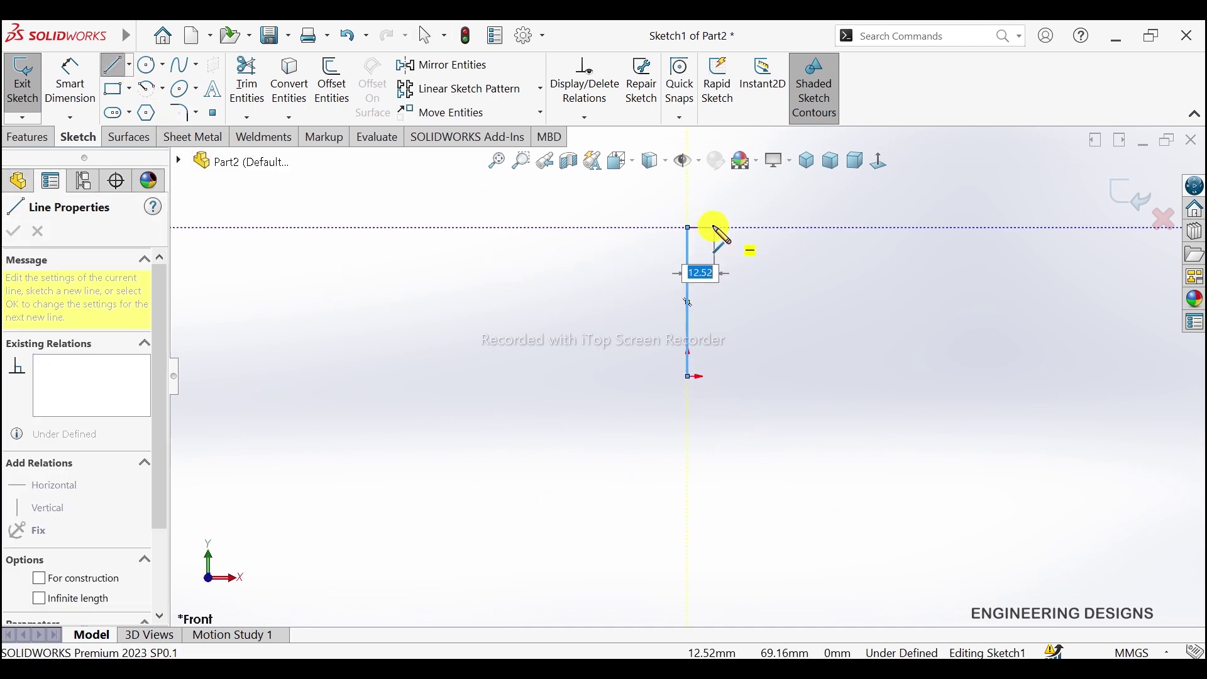
pyautogui.press('Escape')
pyautogui.scroll(-2, 735, 249)
pyautogui.scroll(-1, 736, 248)
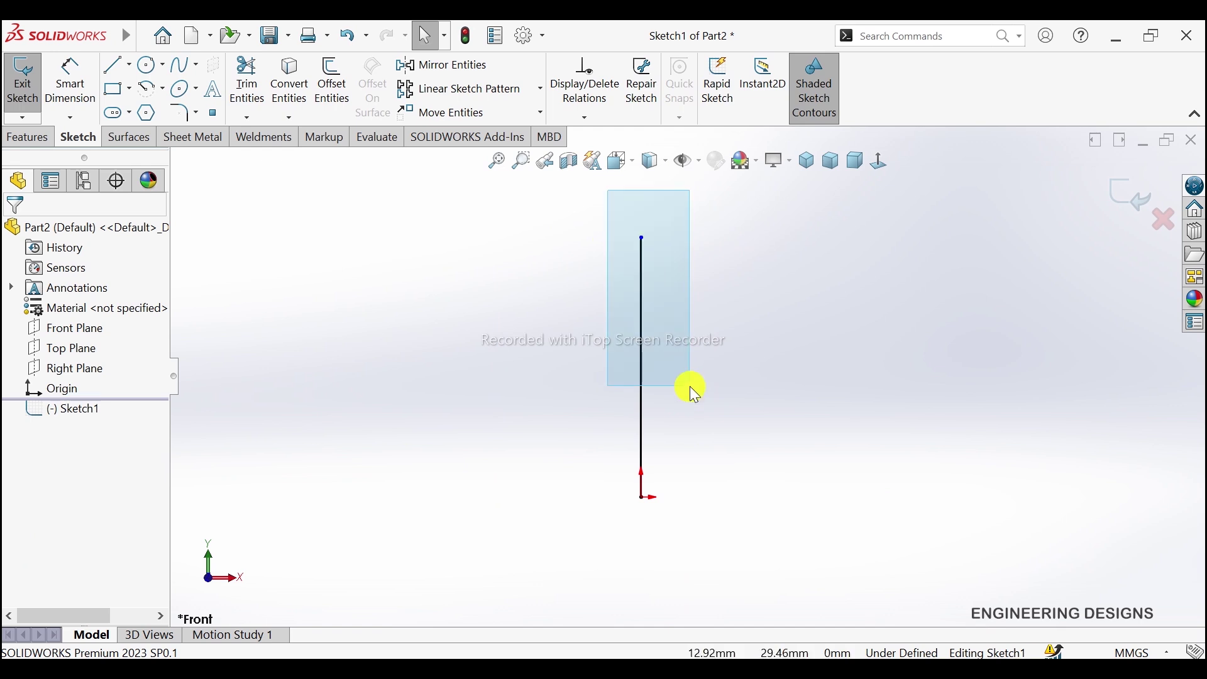
pyautogui.moveTo(607, 189); pyautogui.dragTo(689, 386)
pyautogui.moveTo(596, 213); pyautogui.dragTo(700, 500)
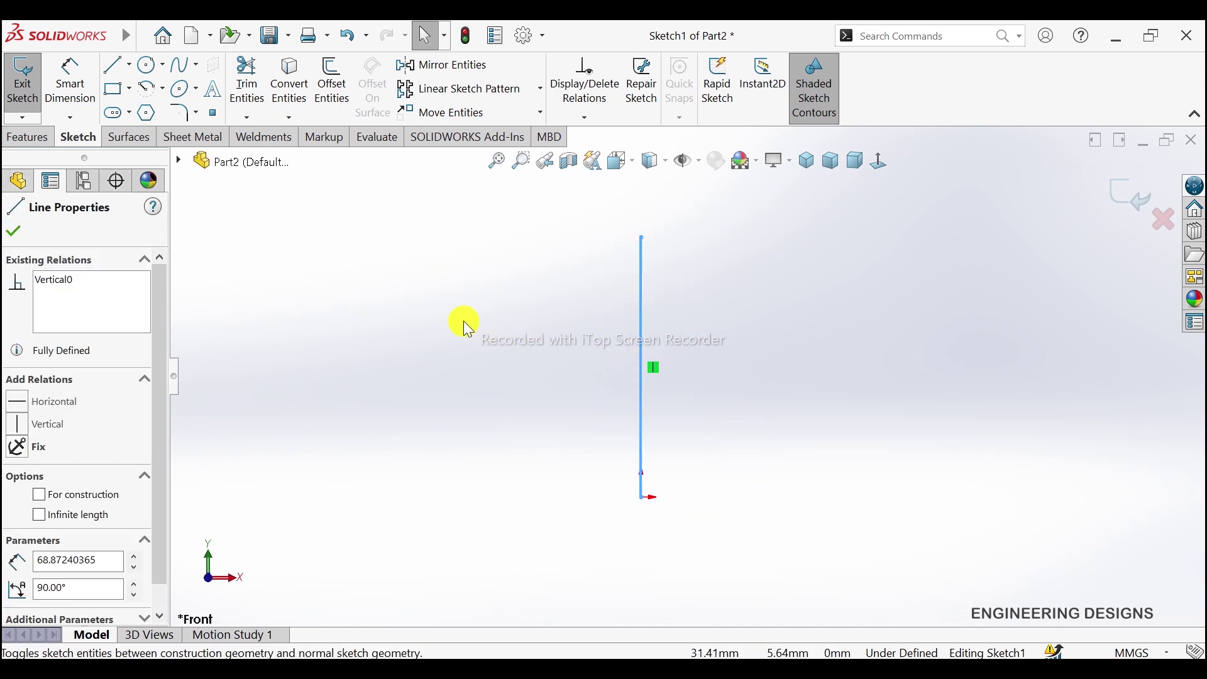
pyautogui.click(114, 66)
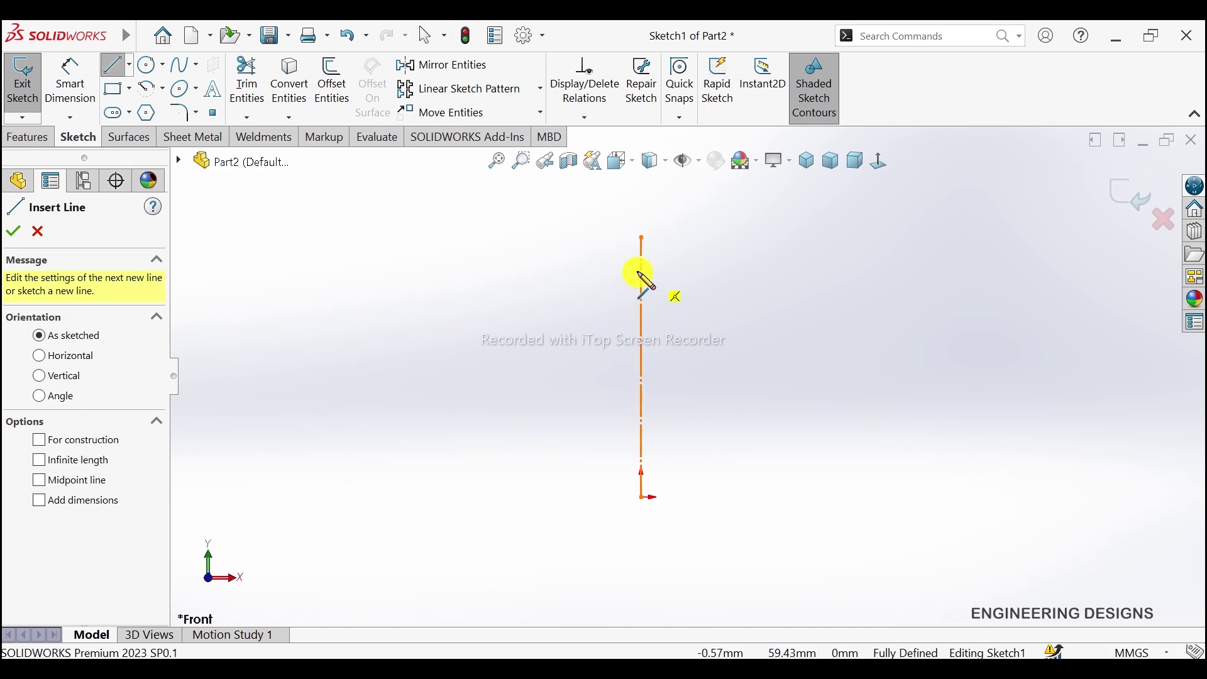
# Draw the closed stepped half-profile of the pin, wider head at the top
pyautogui.moveTo(640, 274); pyautogui.dragTo(692, 297)
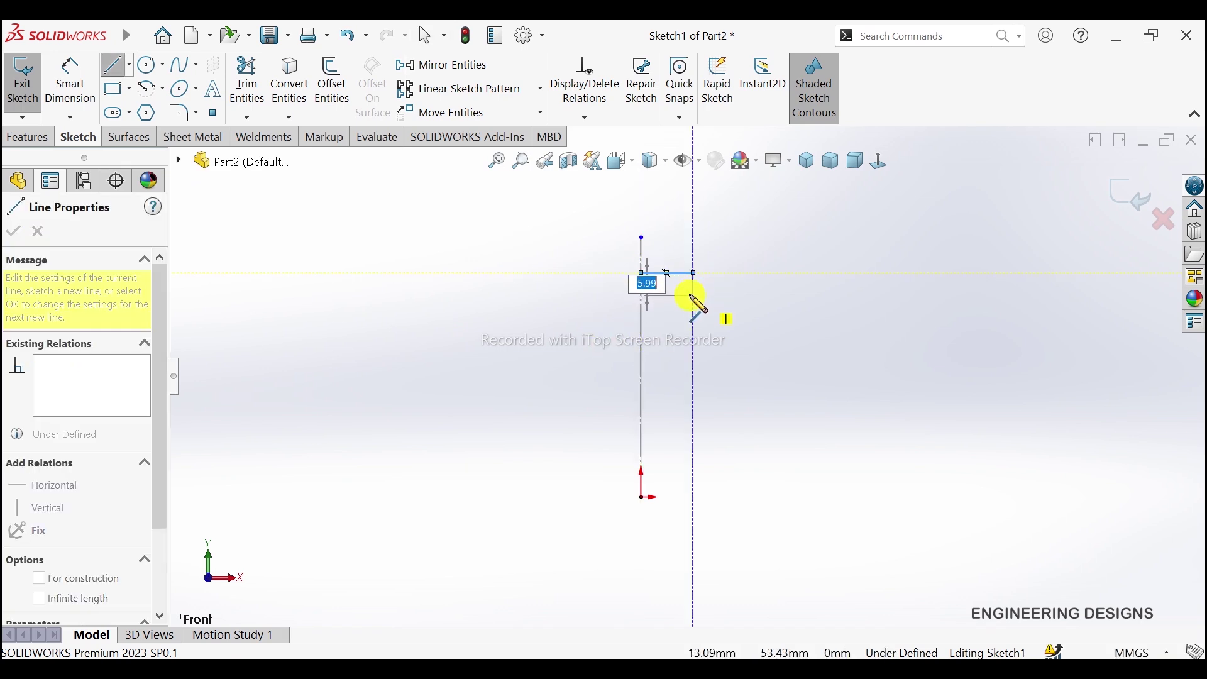
pyautogui.click(694, 272)
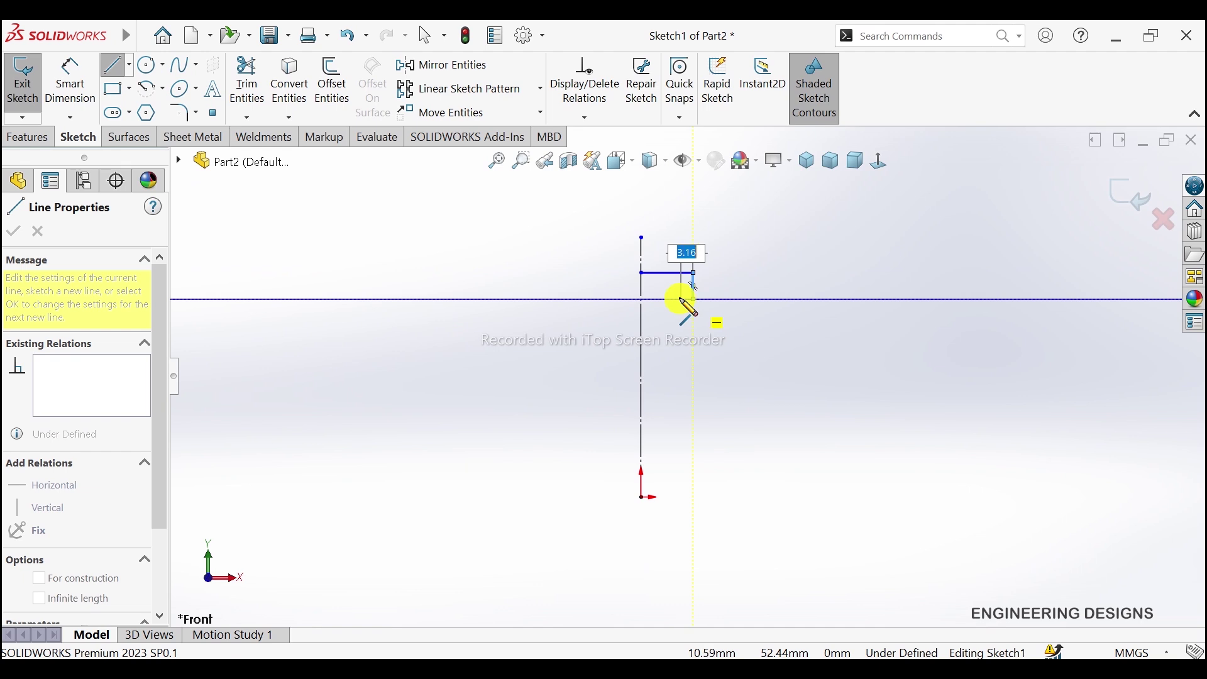
pyautogui.click(694, 300)
pyautogui.click(678, 299)
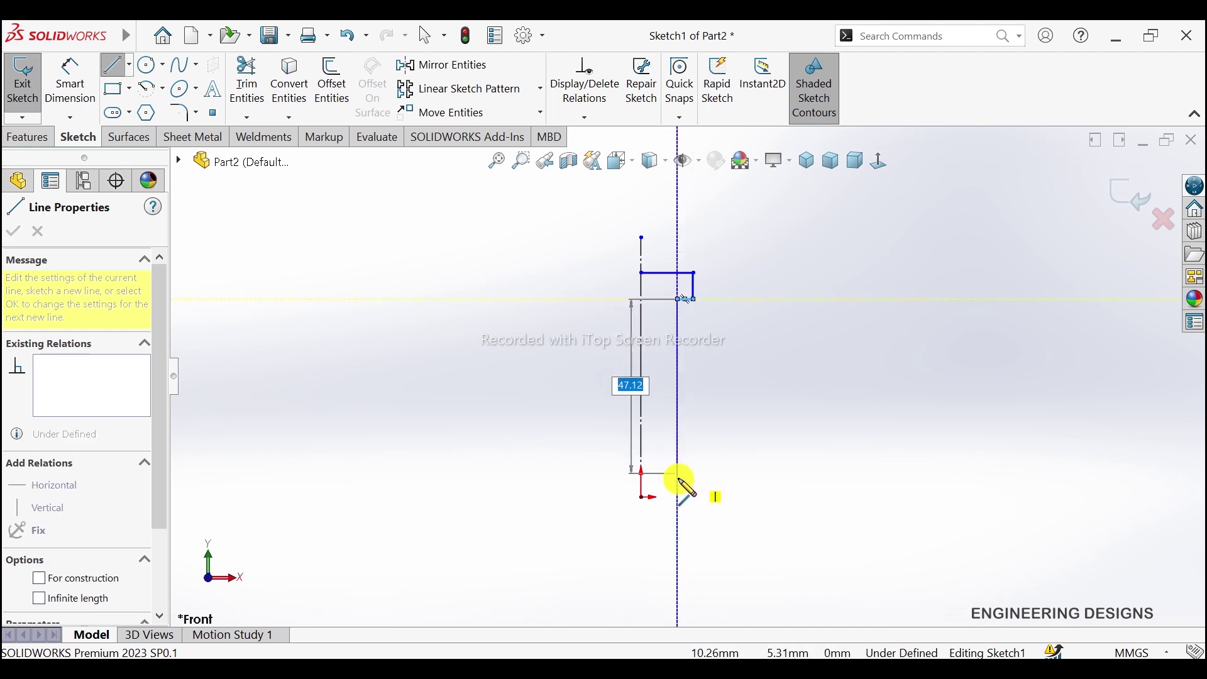
pyautogui.click(677, 498)
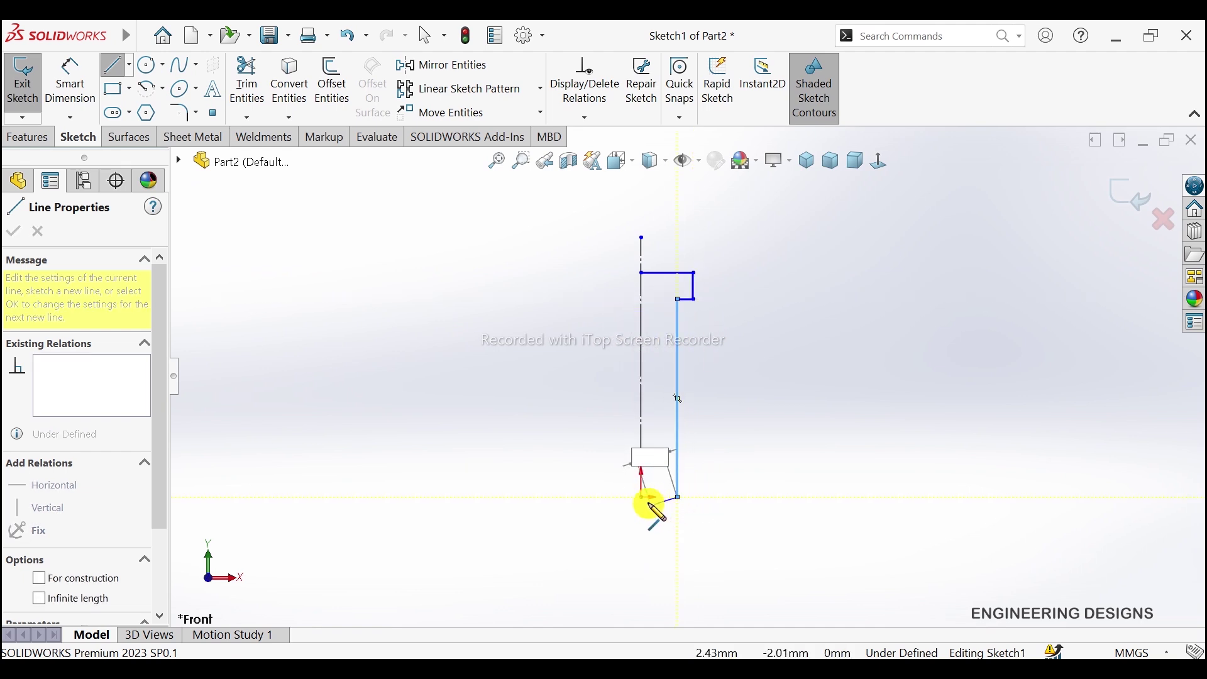
pyautogui.click(641, 498)
pyautogui.press('Escape')
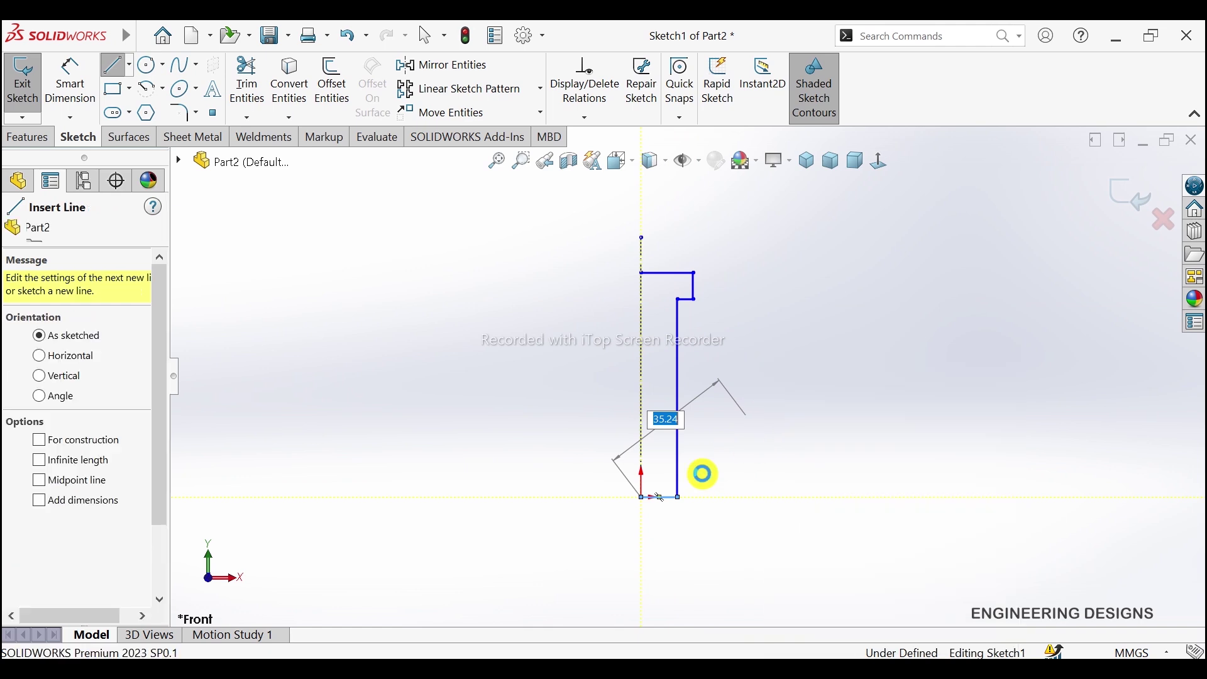
pyautogui.press('Escape')
pyautogui.scroll(-2, 680, 522)
pyautogui.click(657, 487)
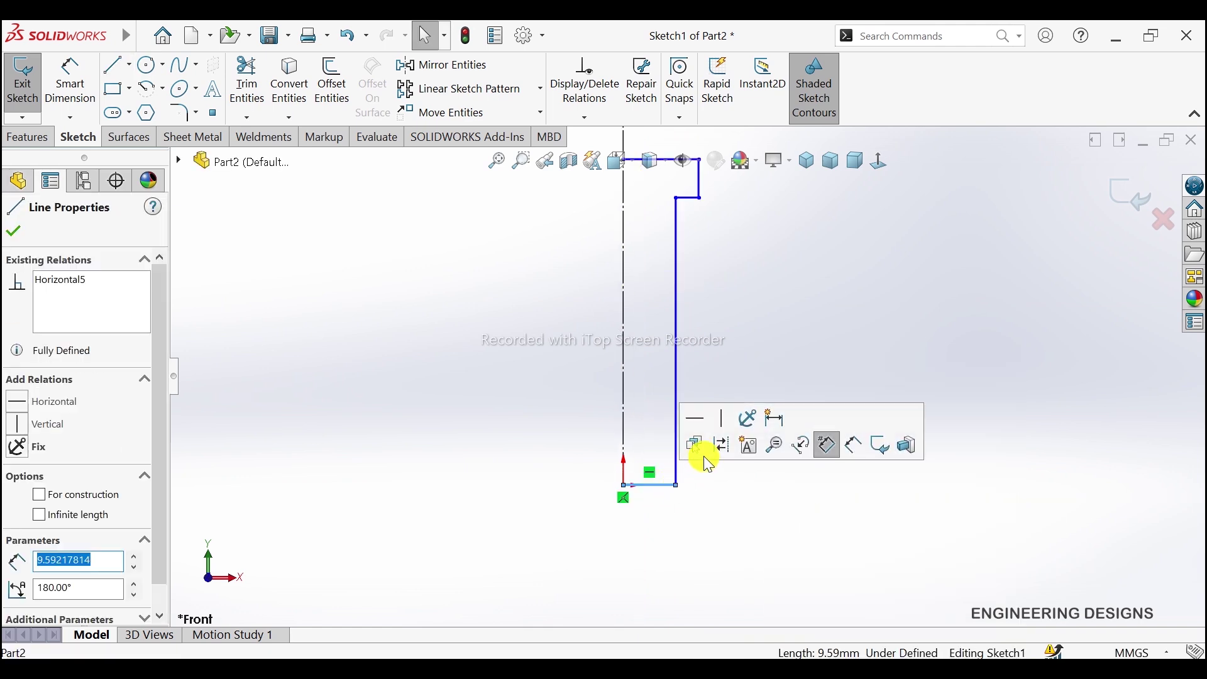
pyautogui.click(742, 324)
# Reopen Sketch1 and dimension the head as a 5 mm diameter across the centerline
pyautogui.press('f')
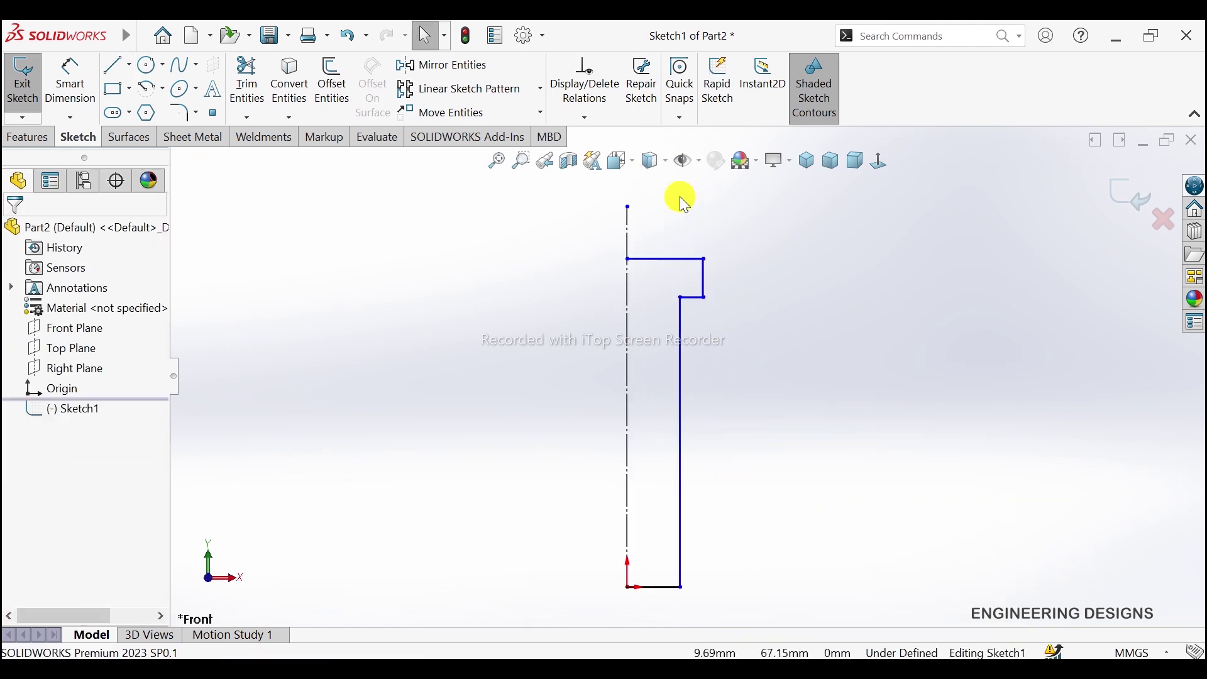
pyautogui.click(19, 57)
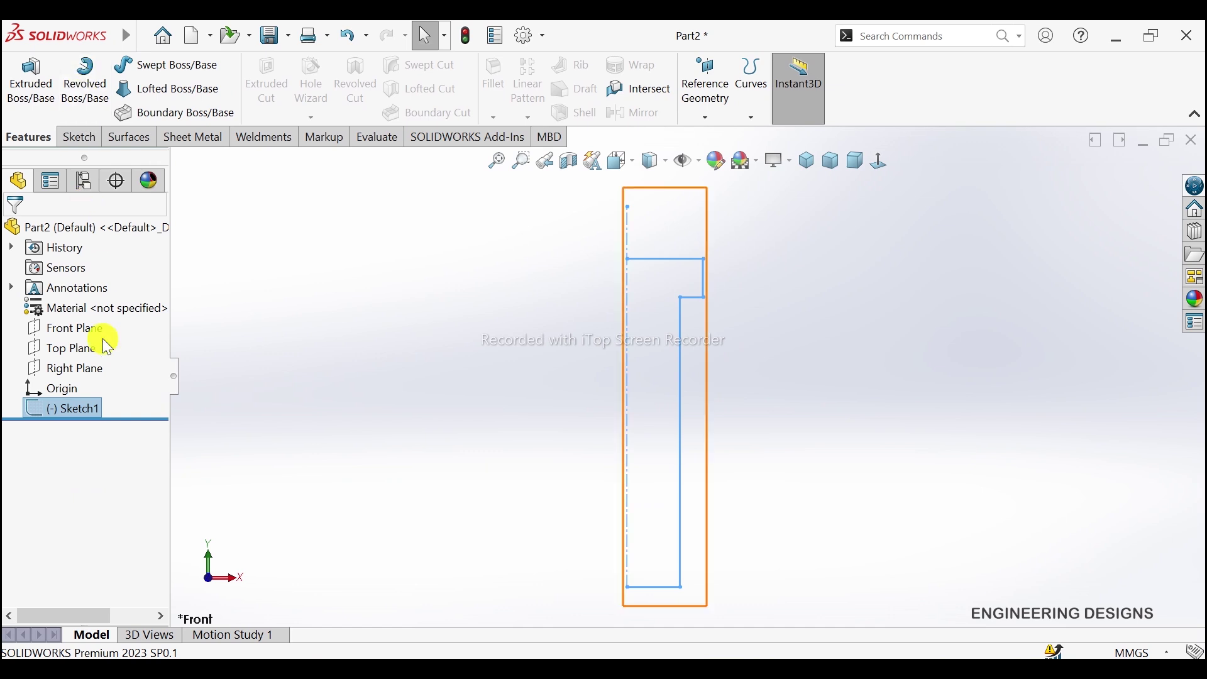
pyautogui.rightClick(85, 408)
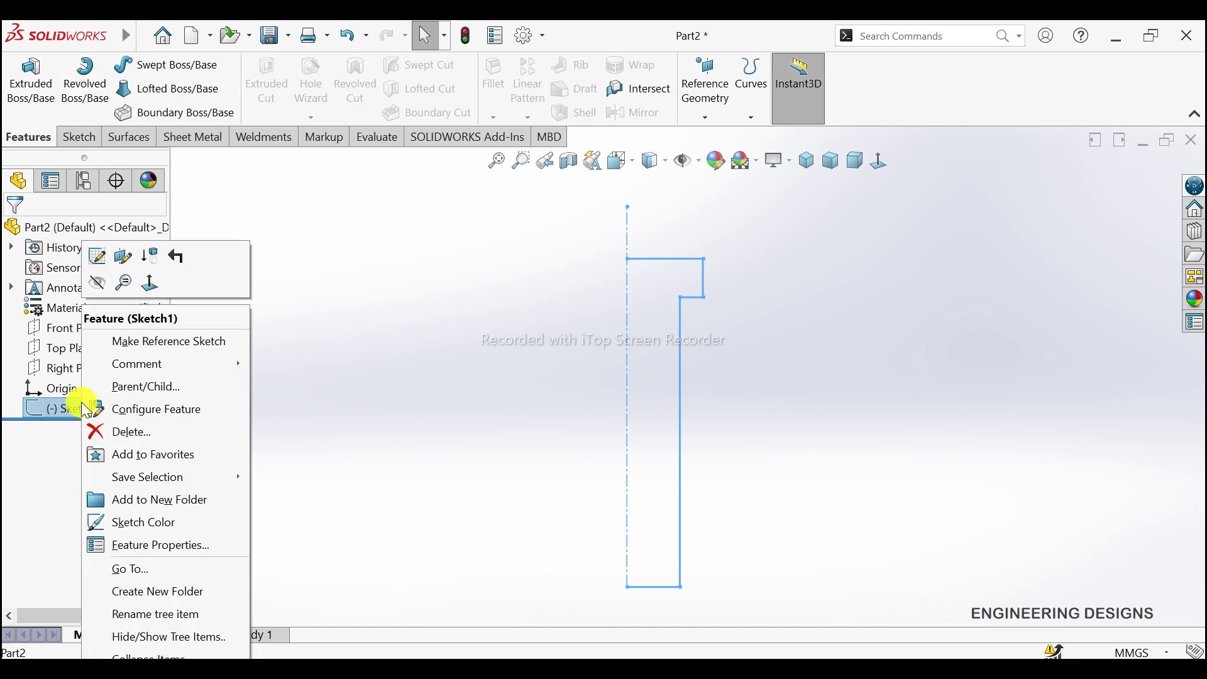
pyautogui.click(98, 256)
pyautogui.click(68, 112)
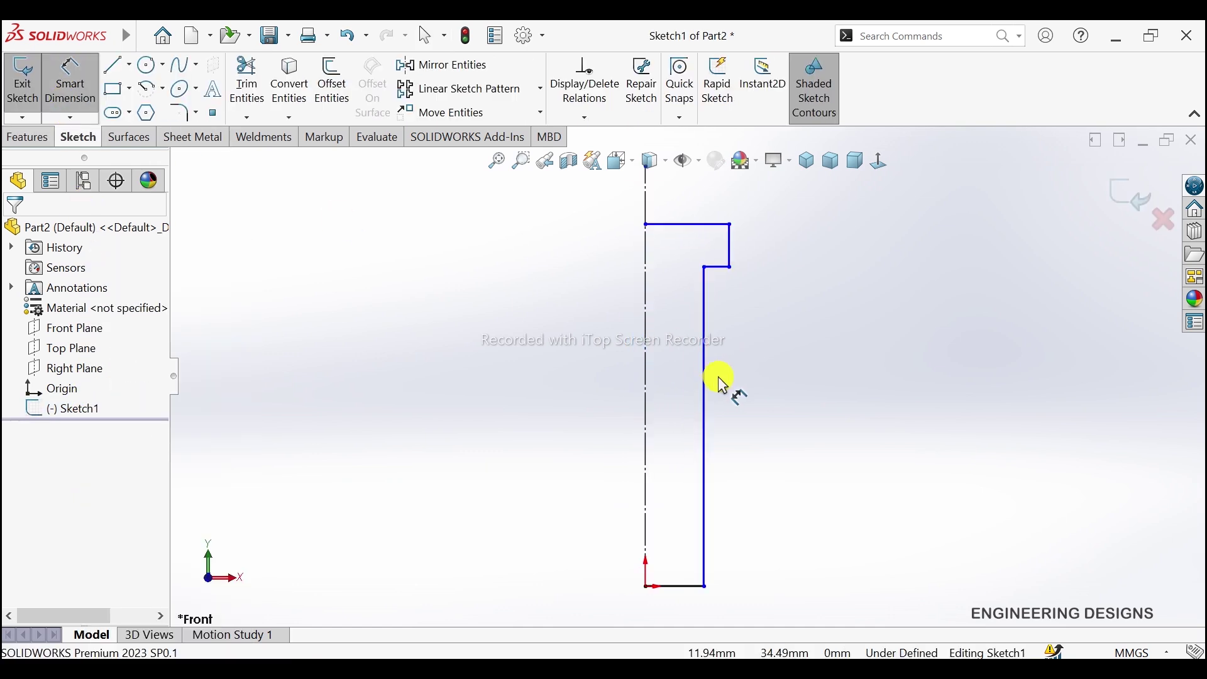
pyautogui.scroll(2, 711, 352)
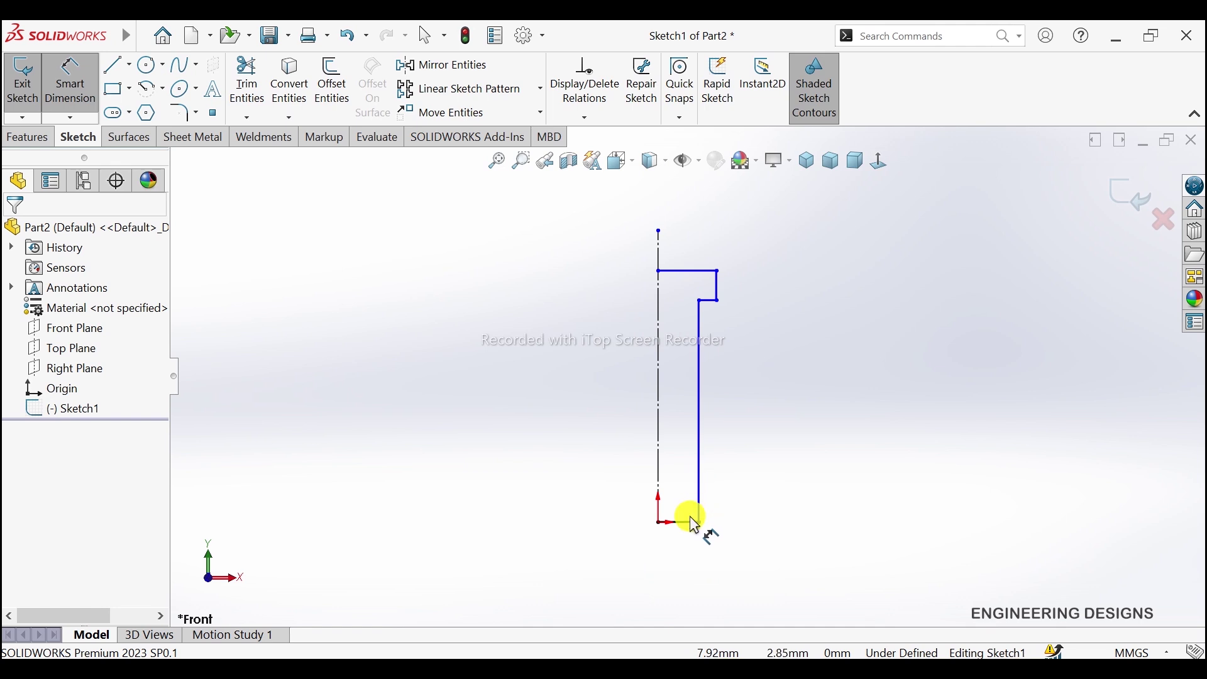
pyautogui.click(722, 287)
pyautogui.click(660, 247)
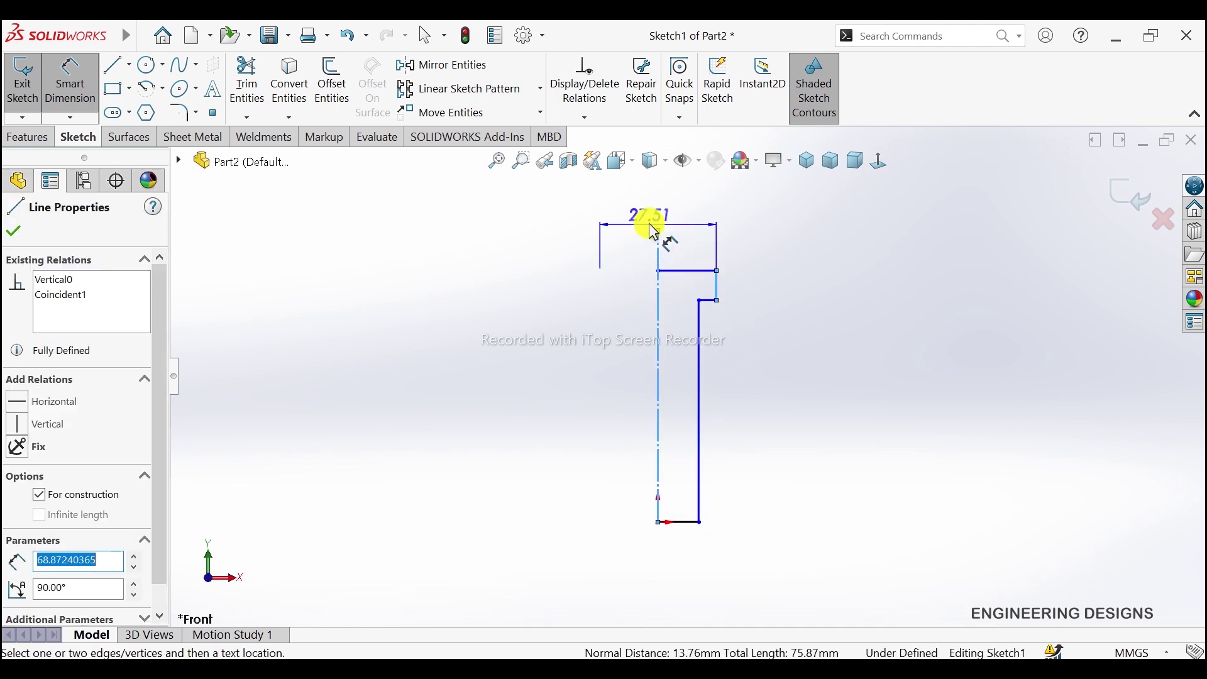
pyautogui.click(653, 225)
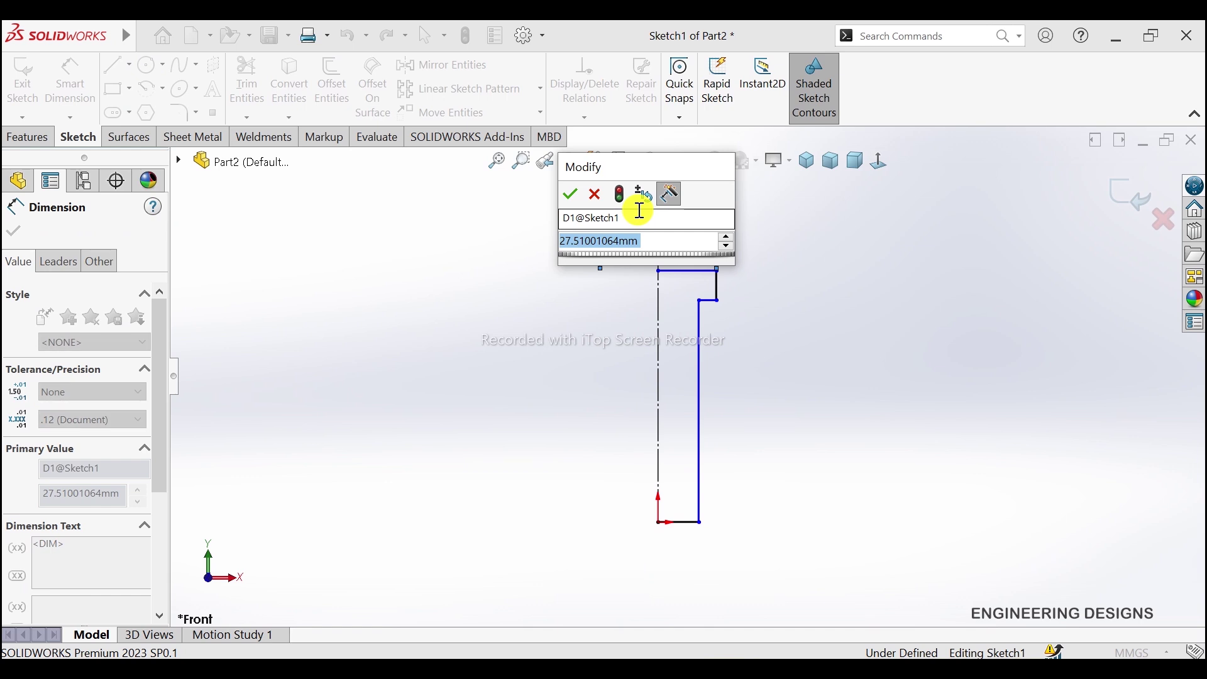
pyautogui.write('5')
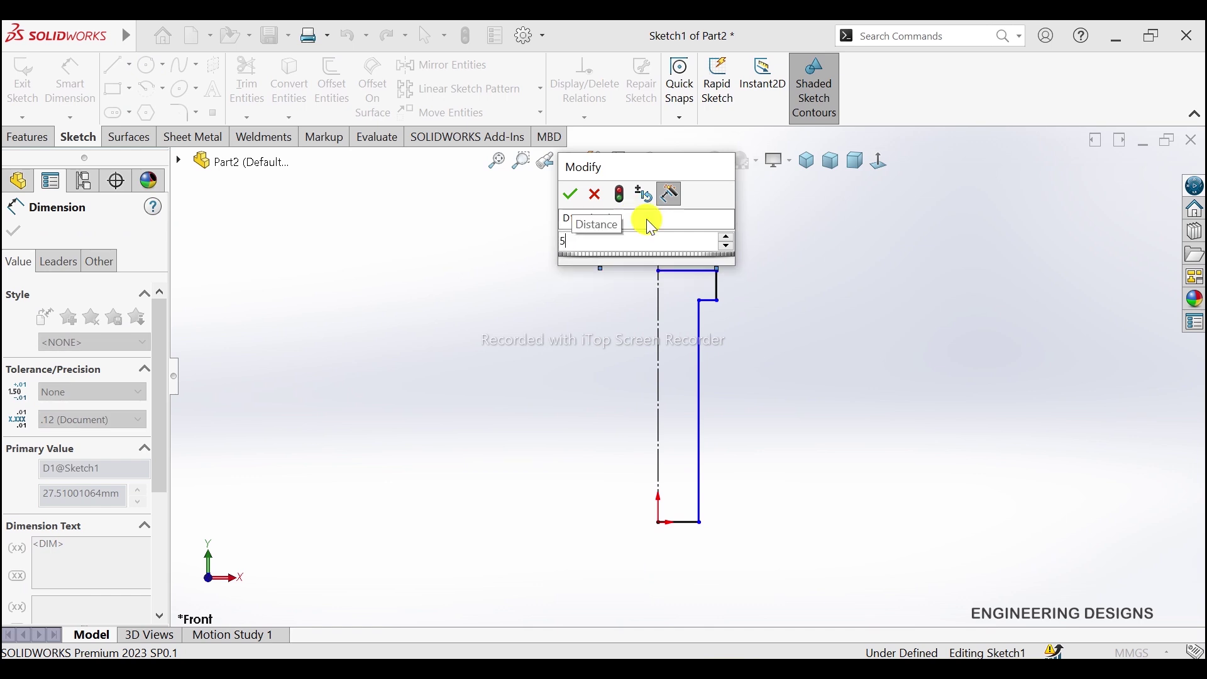
pyautogui.press('Return')
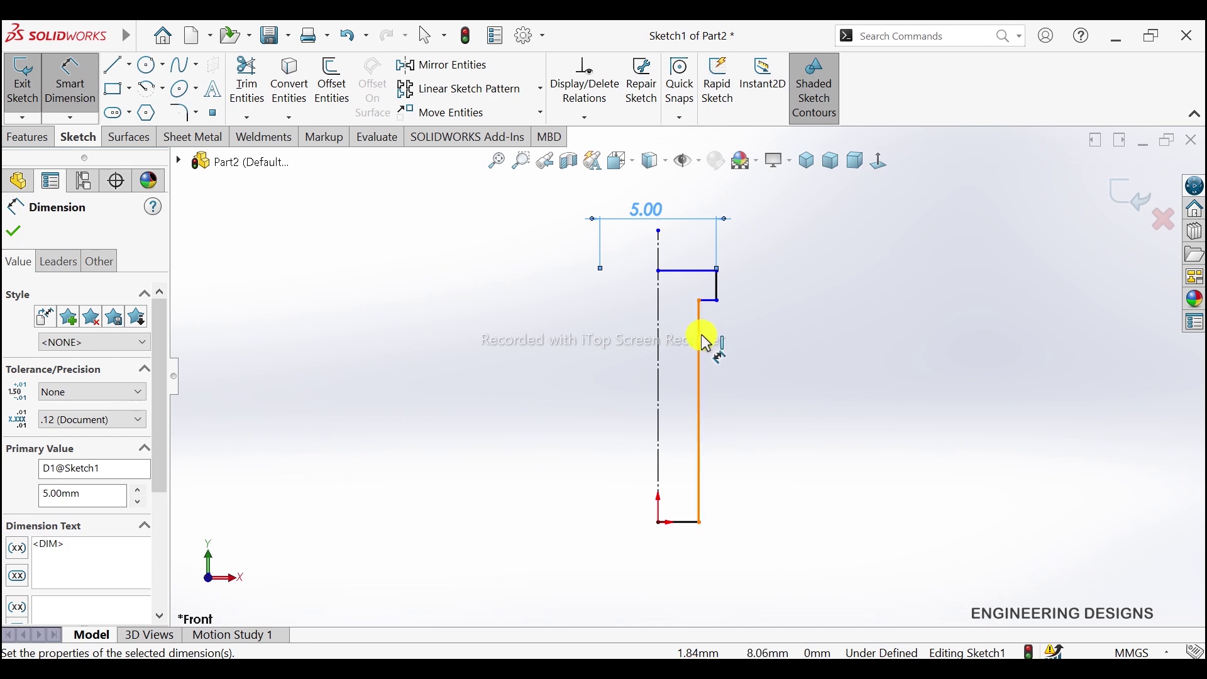
# Dimension the shank diameter as 3.8 mm
pyautogui.click(703, 341)
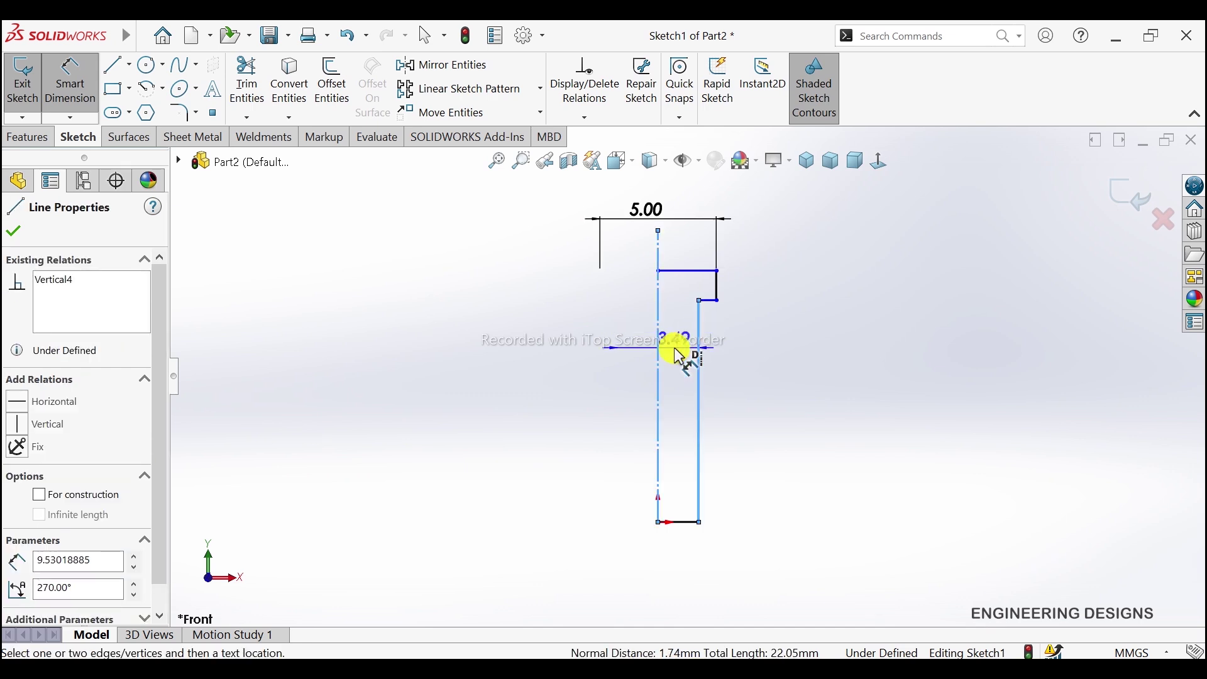
pyautogui.click(666, 552)
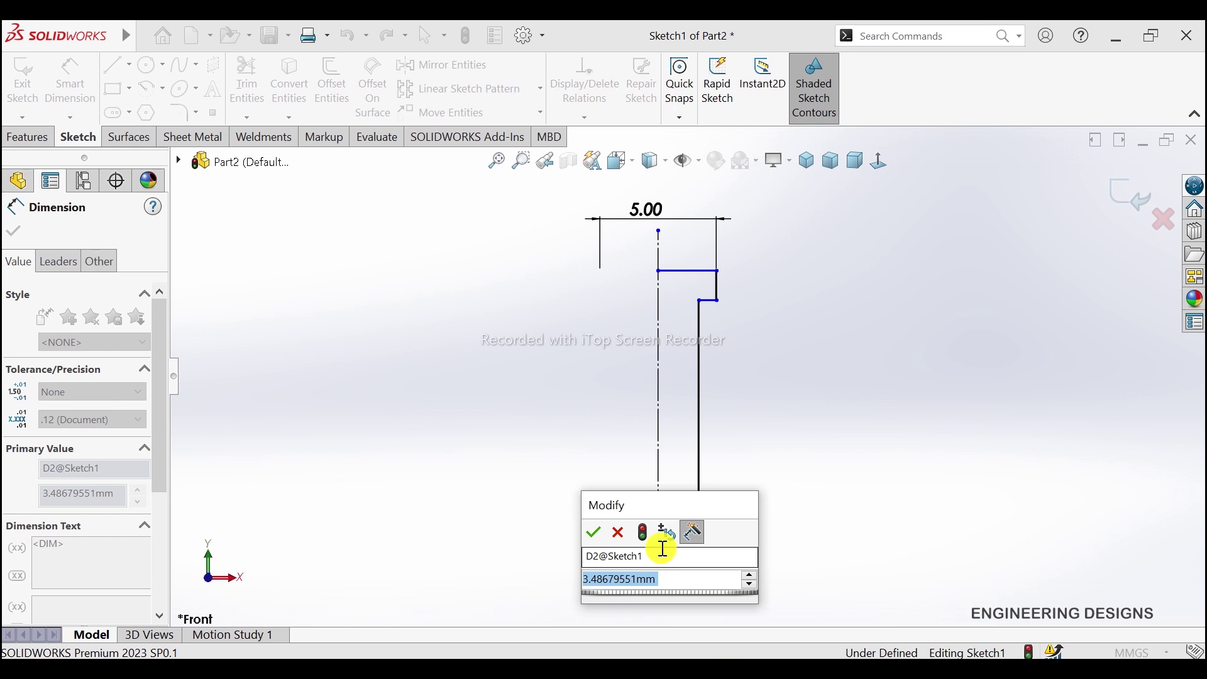
pyautogui.write('3')
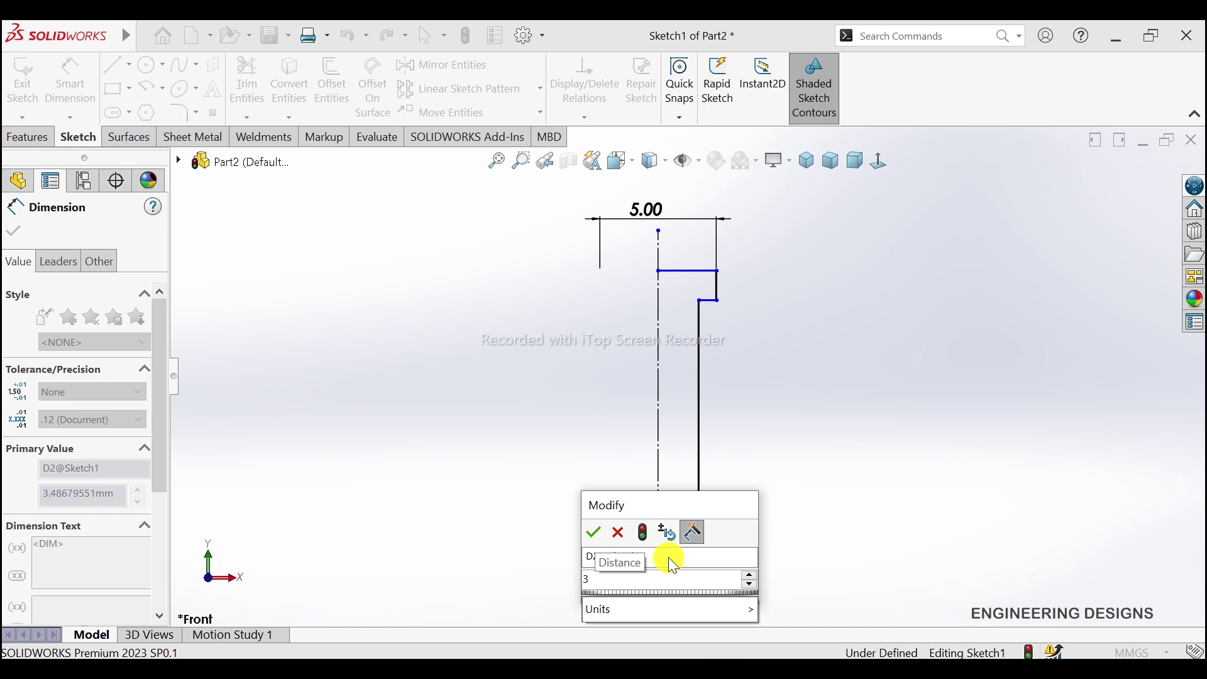
pyautogui.press('BackSpace')
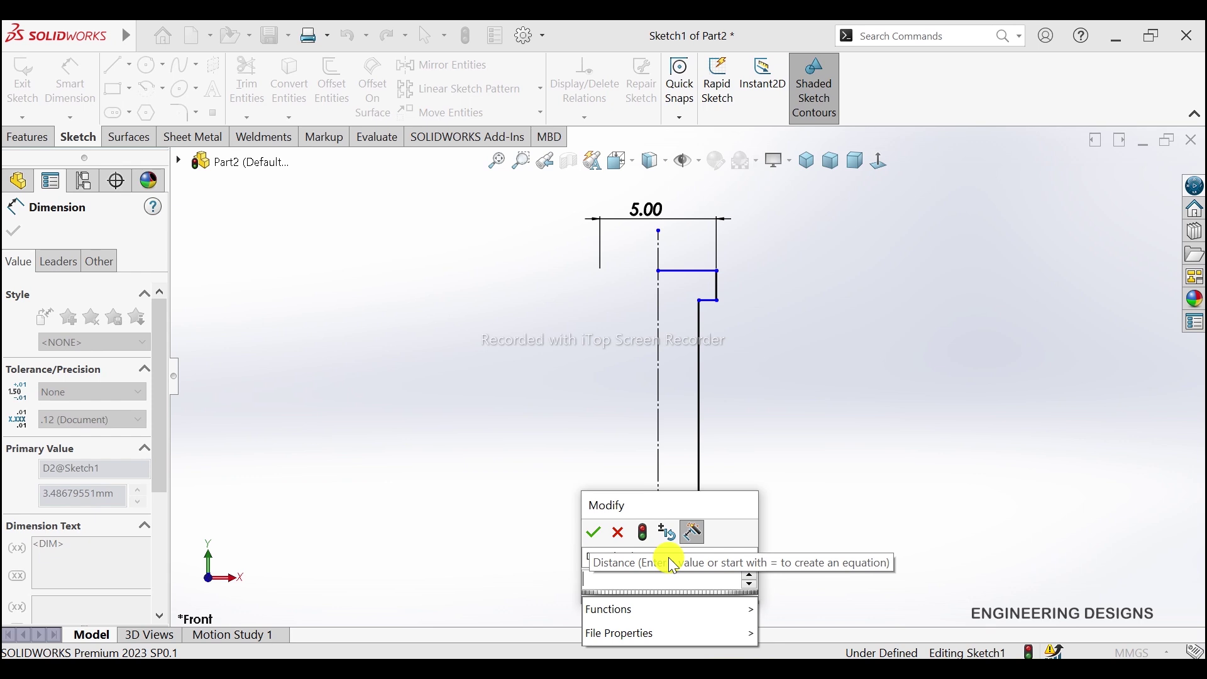
pyautogui.write('3.')
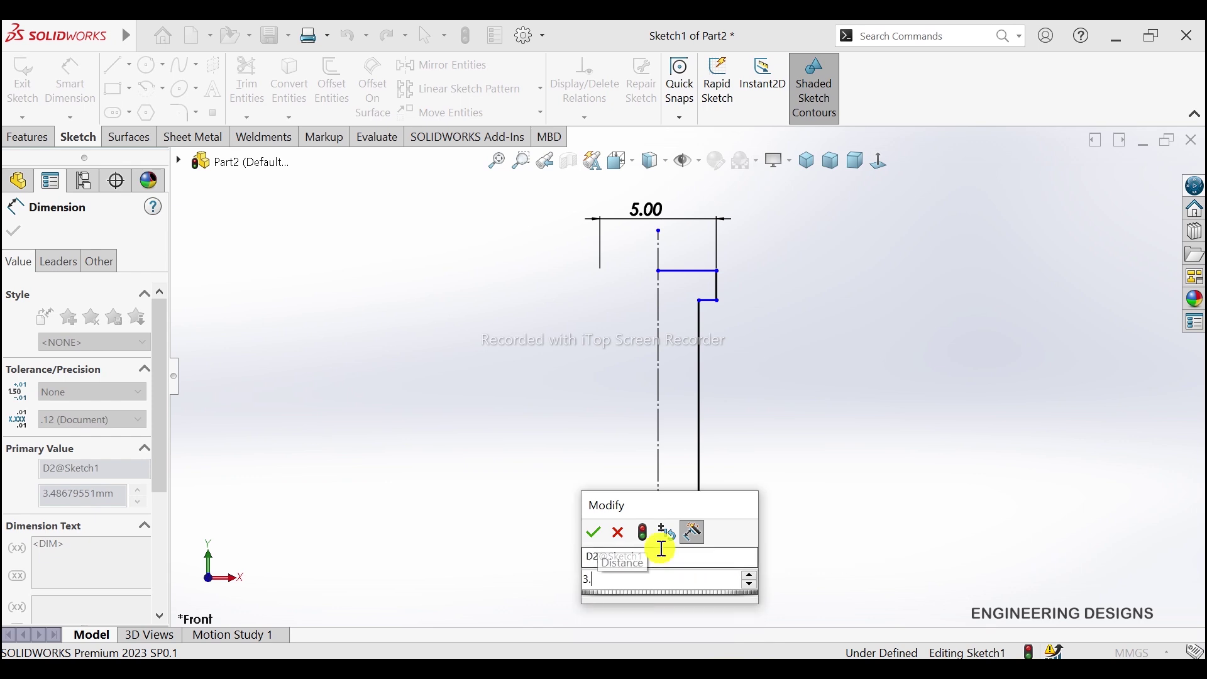
pyautogui.write('8')
pyautogui.press('Return')
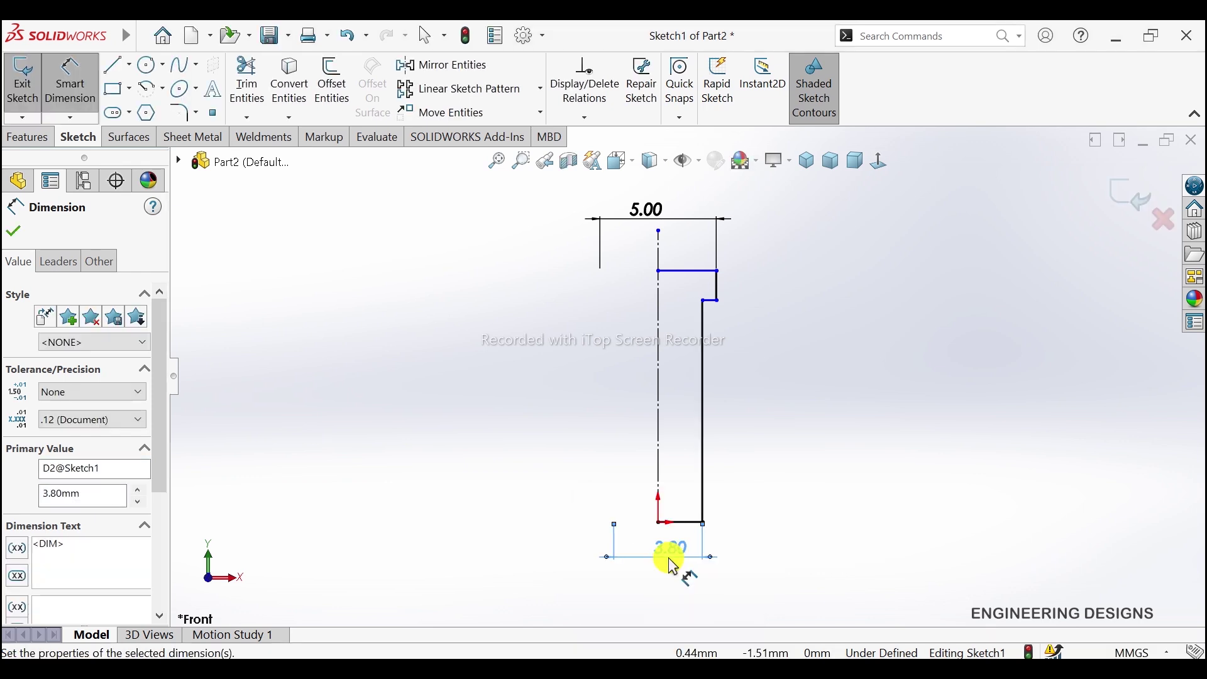
pyautogui.click(750, 419)
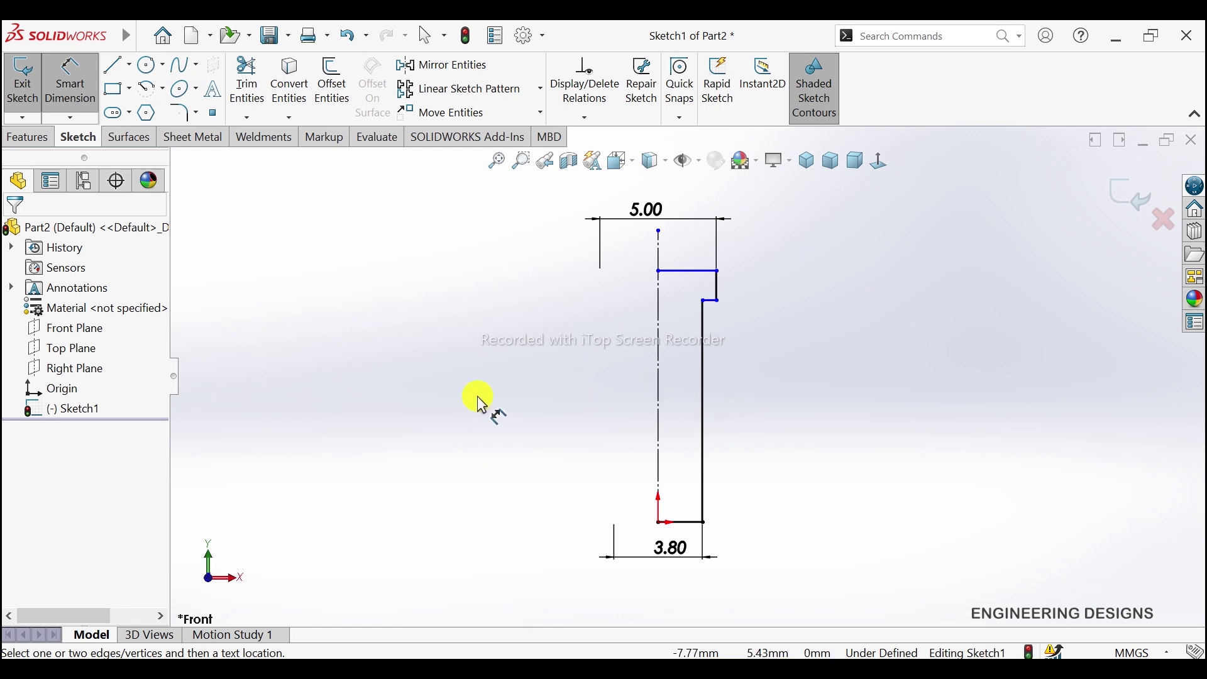
# Preview a 360° revolve, cancel it, and view the sketch normal to its plane
pyautogui.click(45, 151)
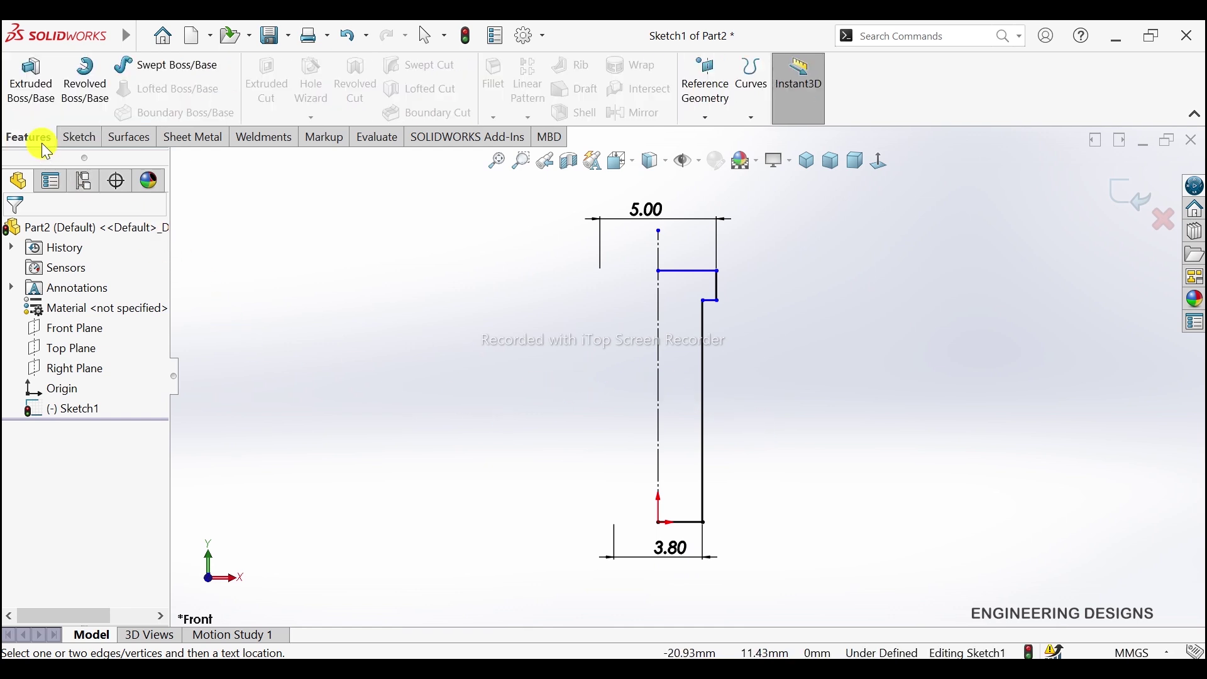
pyautogui.click(103, 88)
pyautogui.click(661, 358)
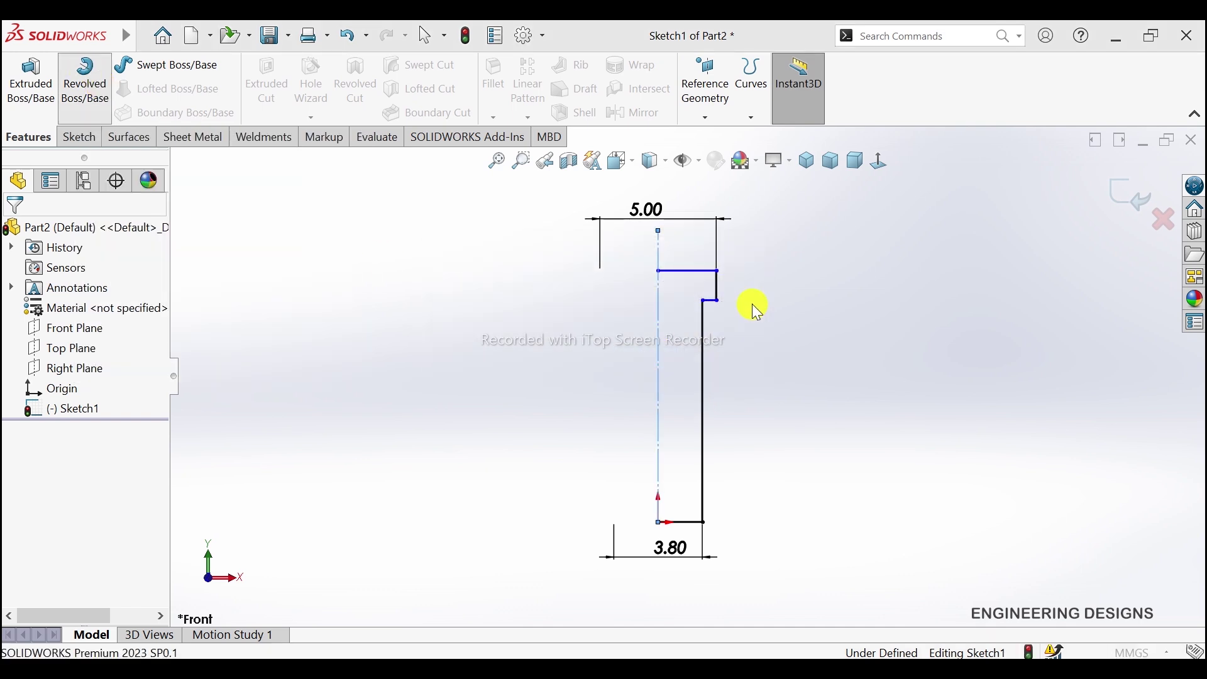
pyautogui.scroll(-2, 660, 535)
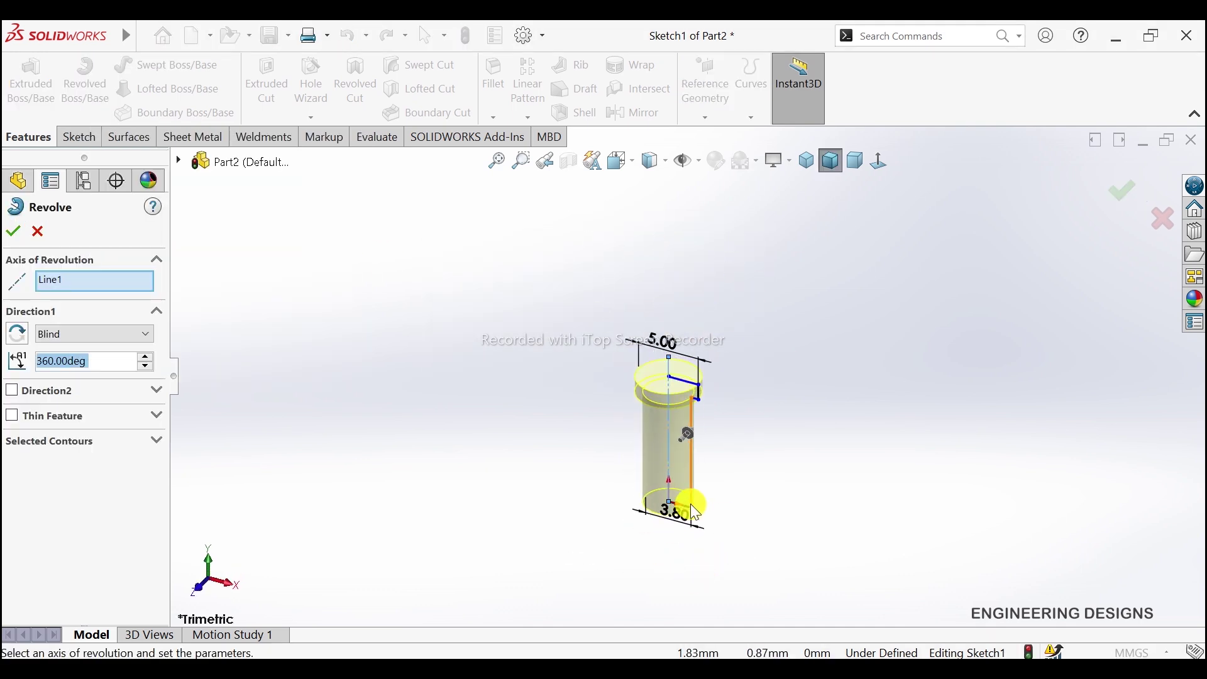
pyautogui.scroll(-2, 704, 440)
pyautogui.scroll(-2, 659, 465)
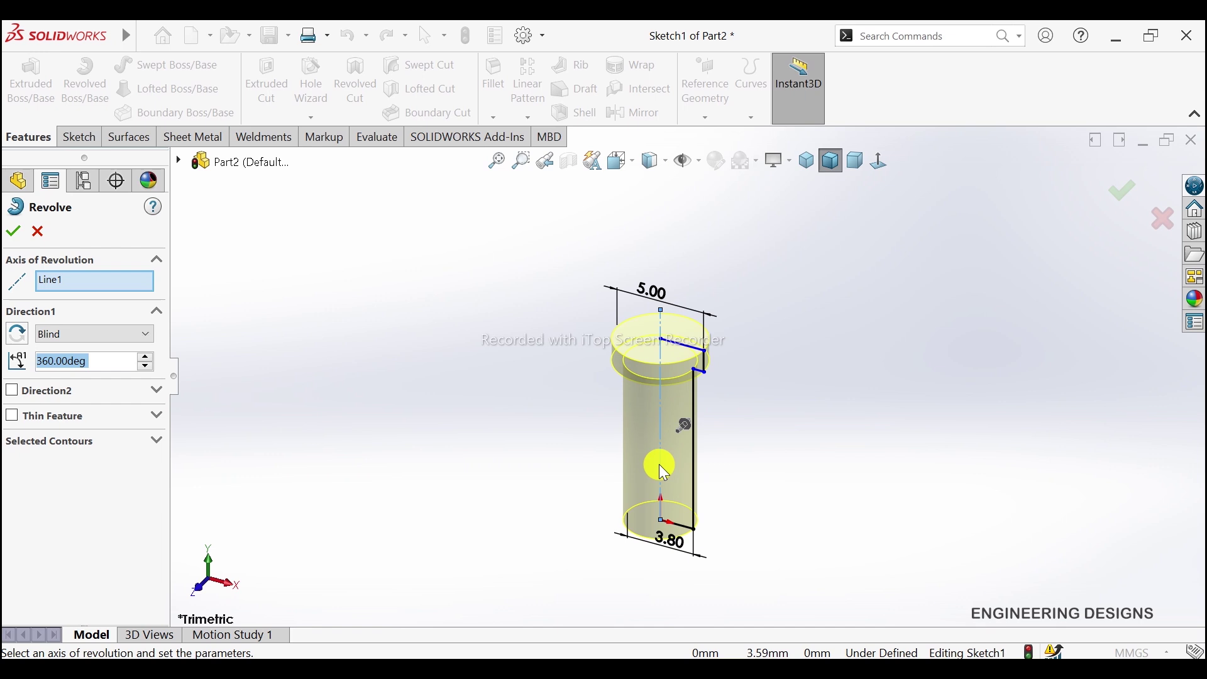
pyautogui.click(38, 232)
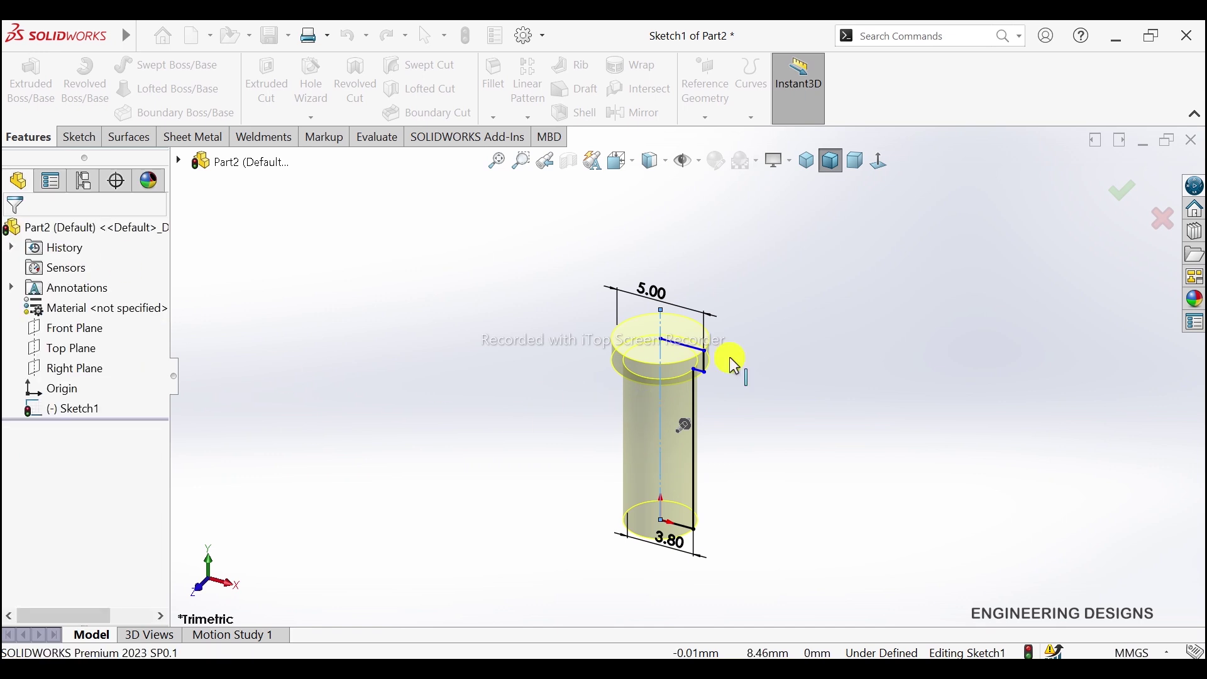
pyautogui.click(878, 162)
pyautogui.scroll(3, 605, 571)
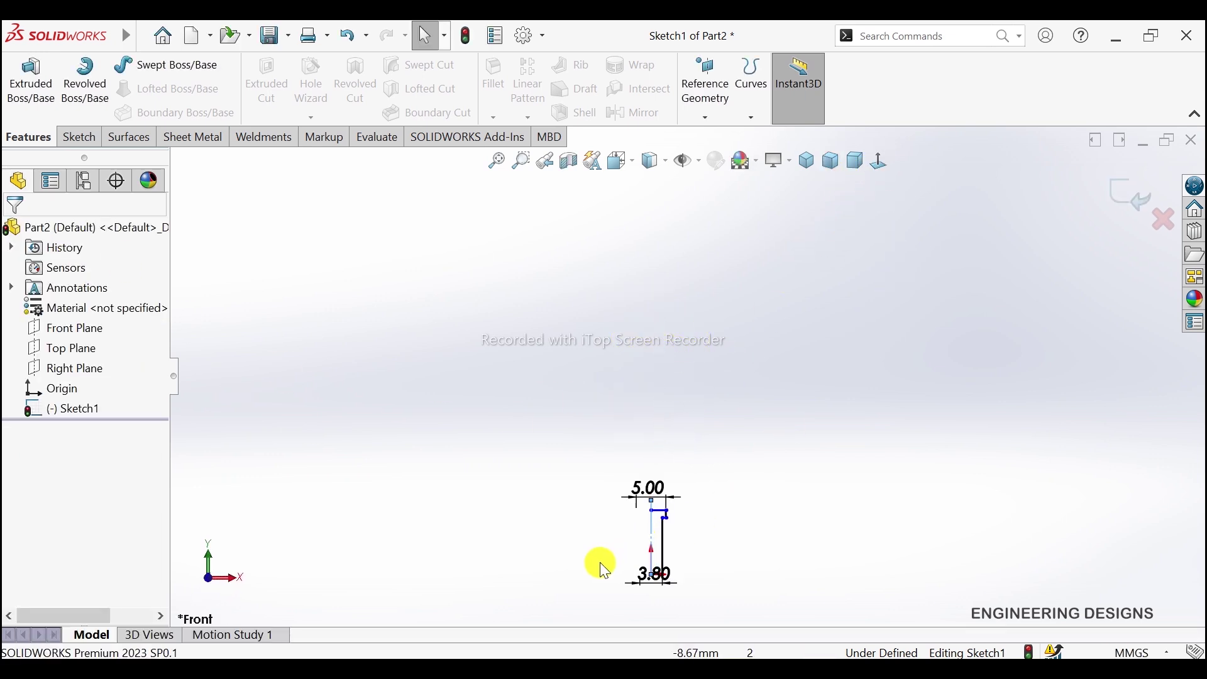
pyautogui.scroll(-2, 663, 606)
pyautogui.scroll(-3, 631, 562)
# Dimension the profile's overall height as 30 mm
pyautogui.scroll(-1, 652, 547)
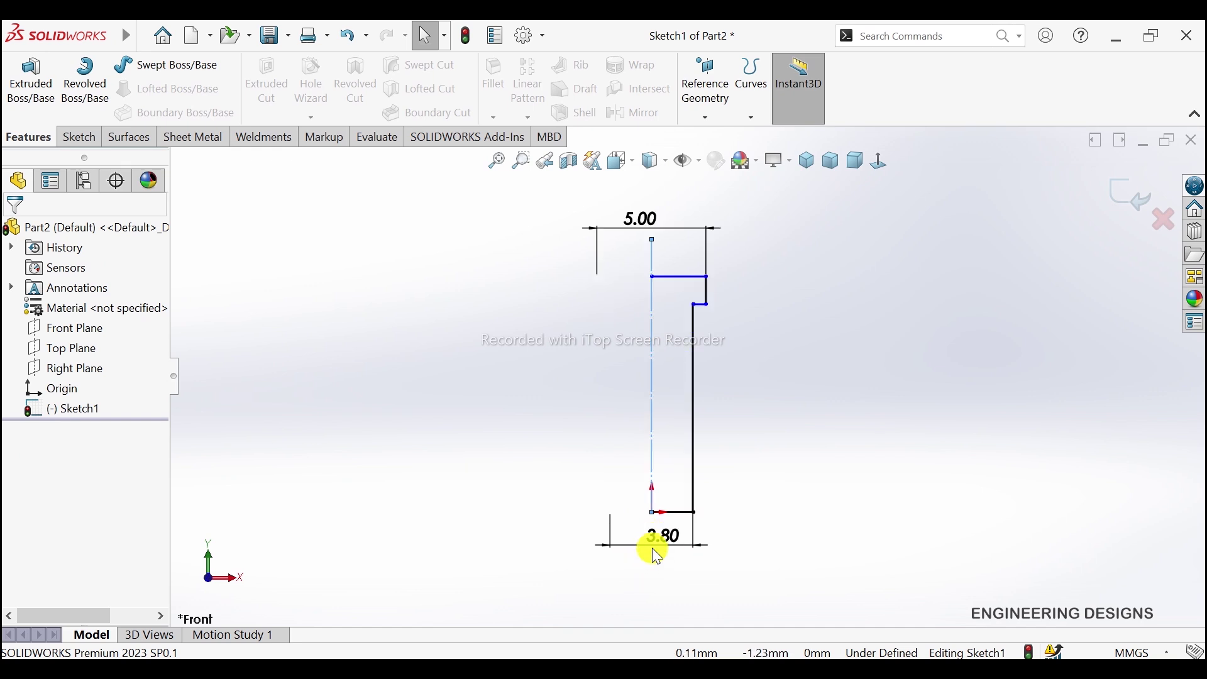
pyautogui.click(90, 137)
pyautogui.click(67, 103)
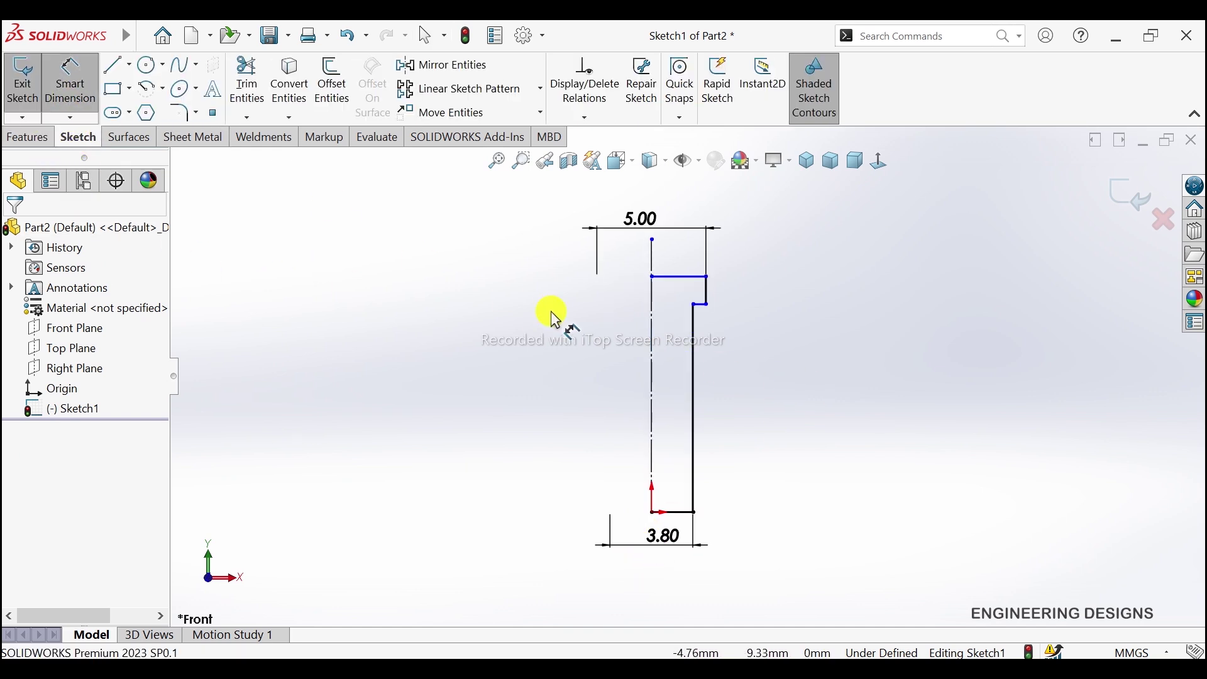
pyautogui.click(666, 279)
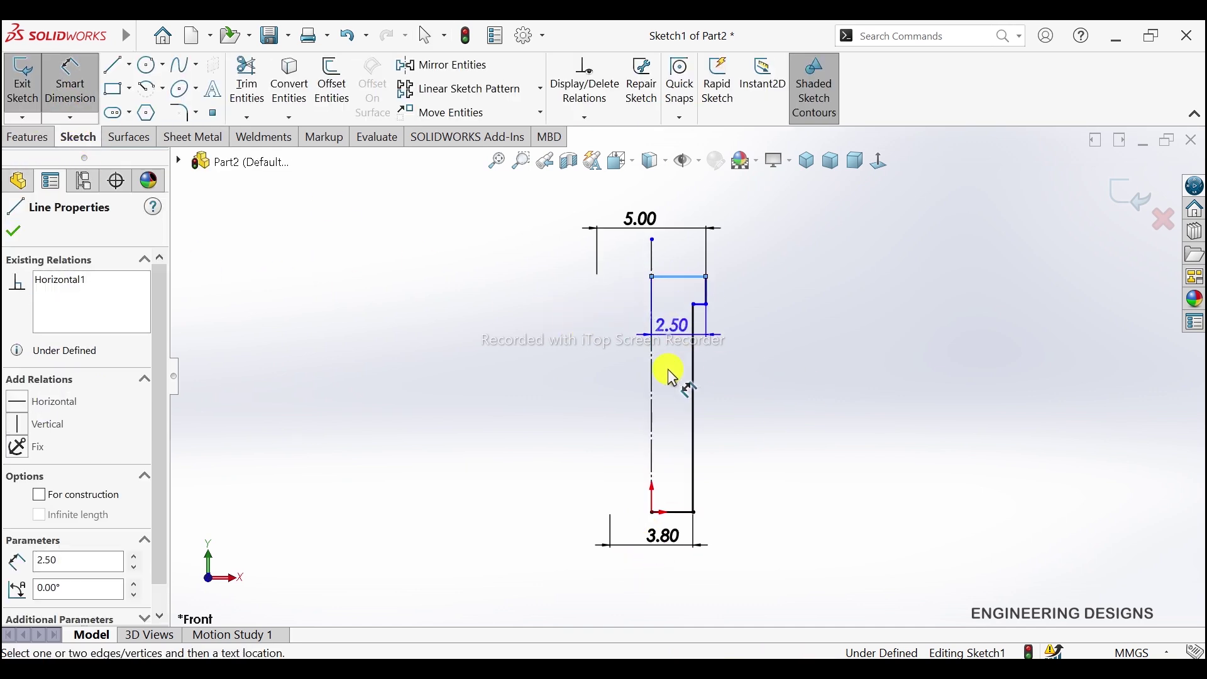
pyautogui.click(671, 514)
pyautogui.click(532, 440)
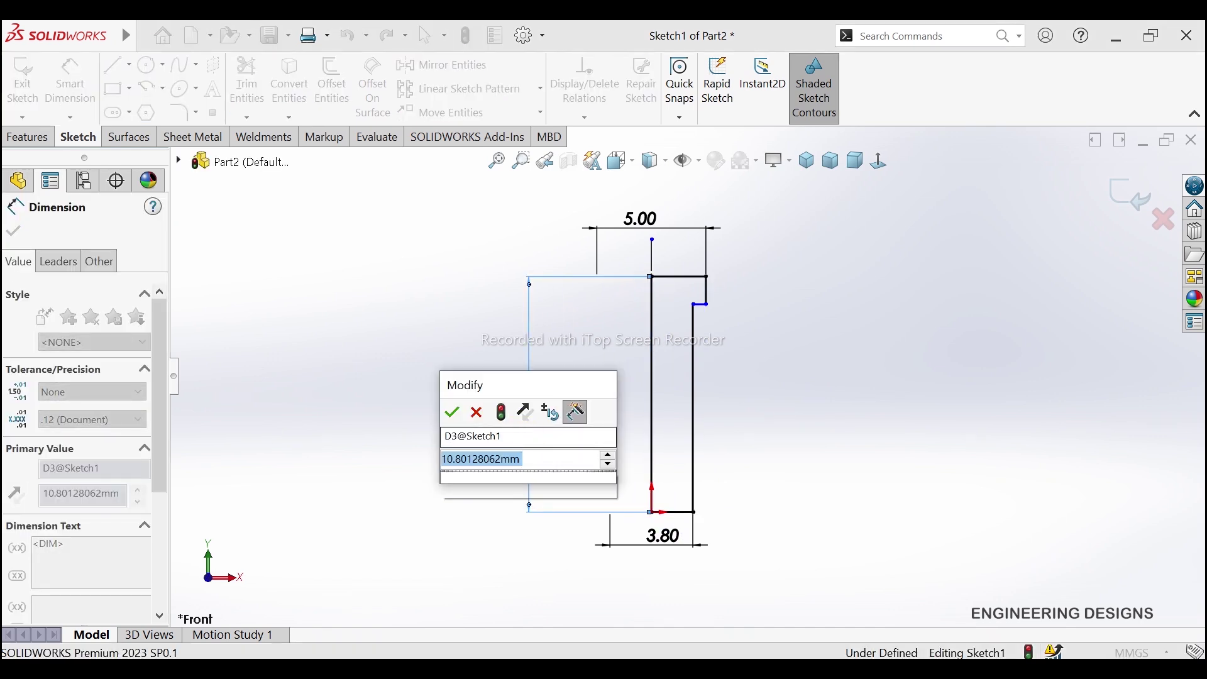
pyautogui.write('30')
pyautogui.press('Return')
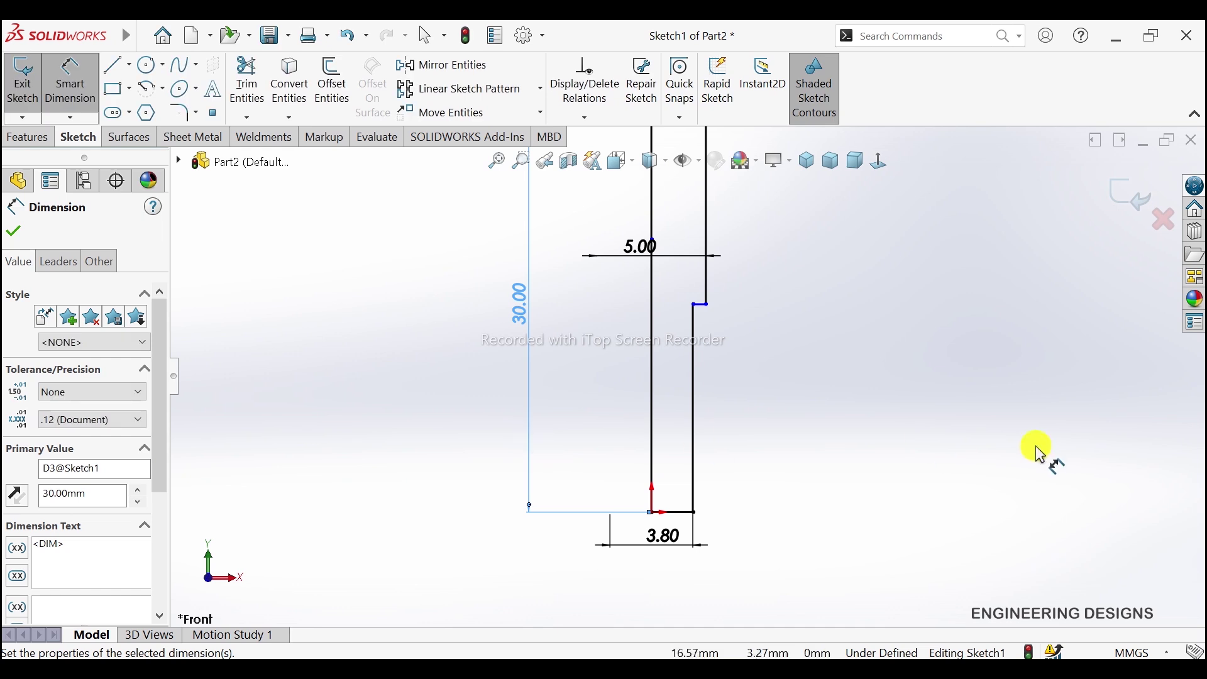
pyautogui.press('f')
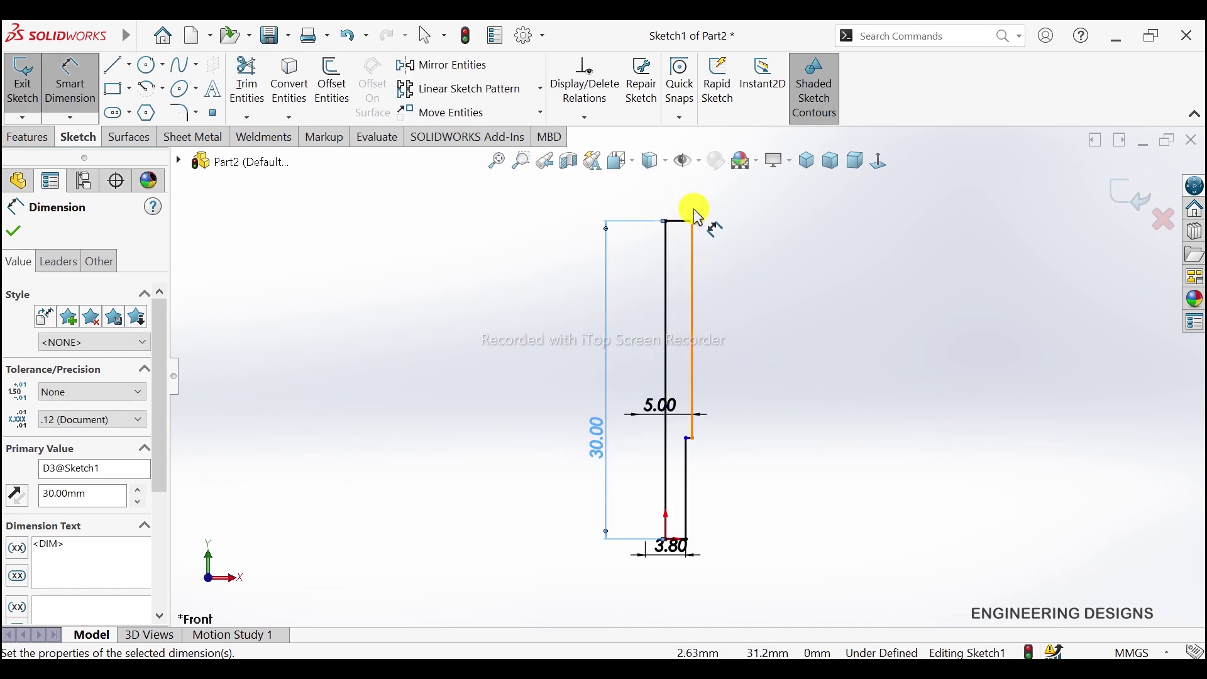
# Dimension the head thickness as 2 mm
pyautogui.click(693, 261)
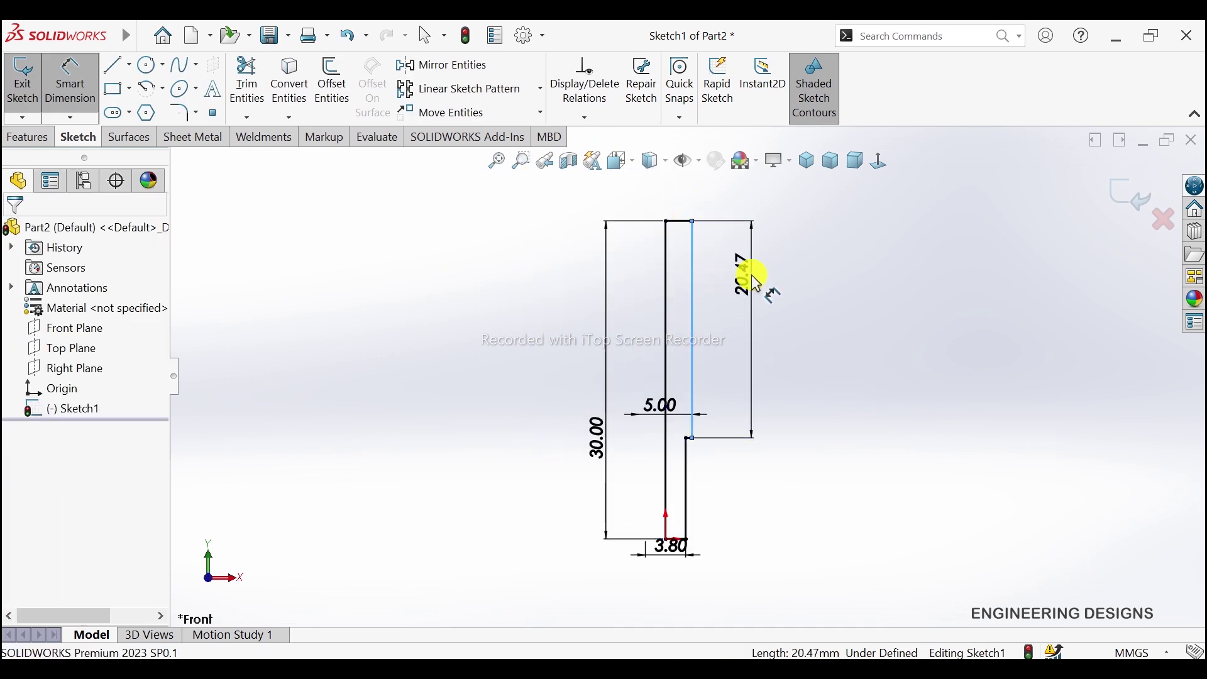
pyautogui.click(752, 275)
pyautogui.write('2')
pyautogui.press('Return')
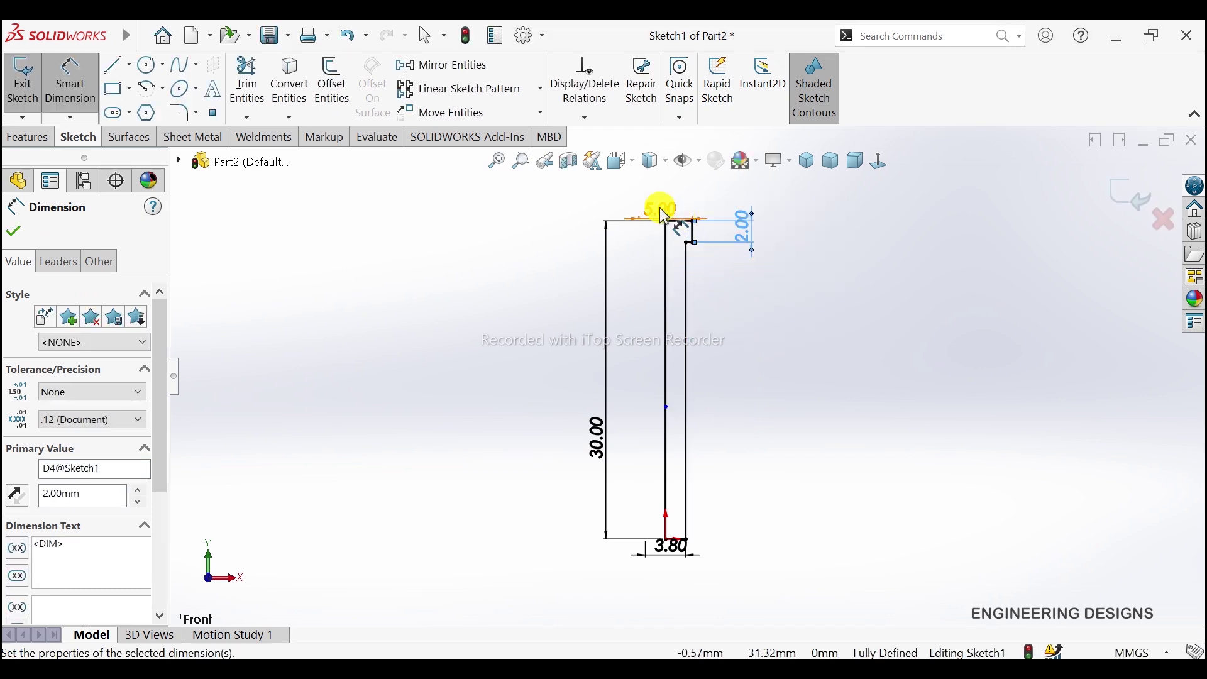
pyautogui.click(786, 269)
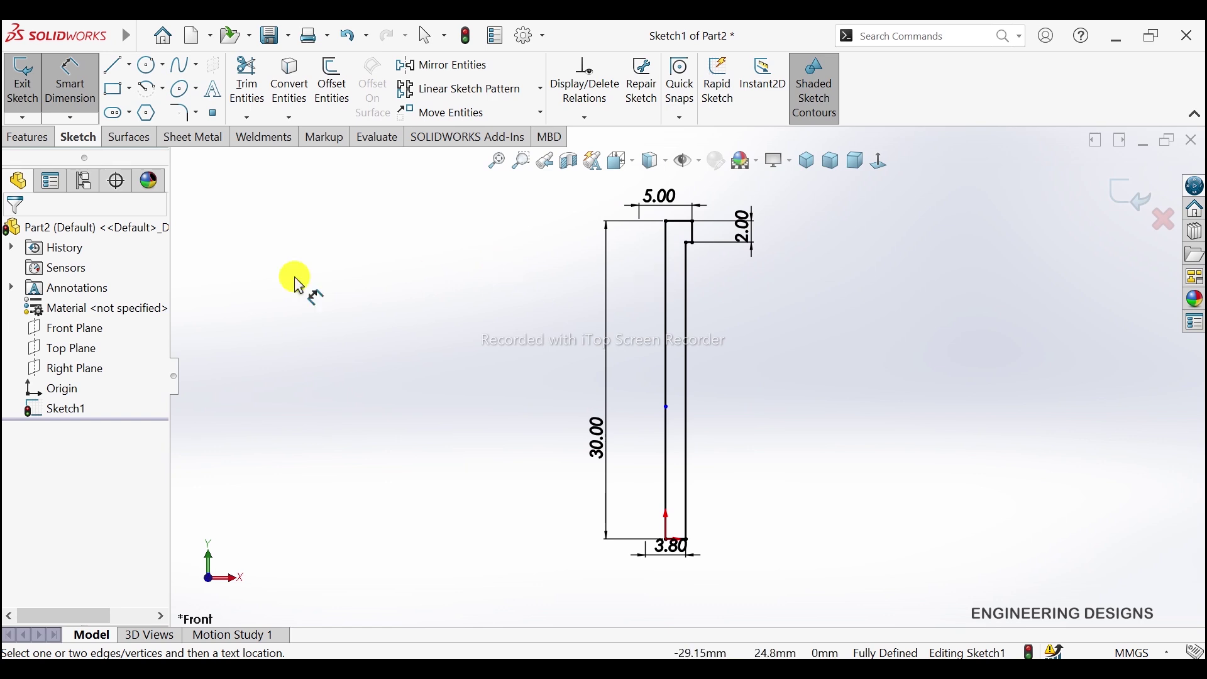
# Revolve the profile 360° about the centerline into the solid pin, Revolve1
pyautogui.click(46, 141)
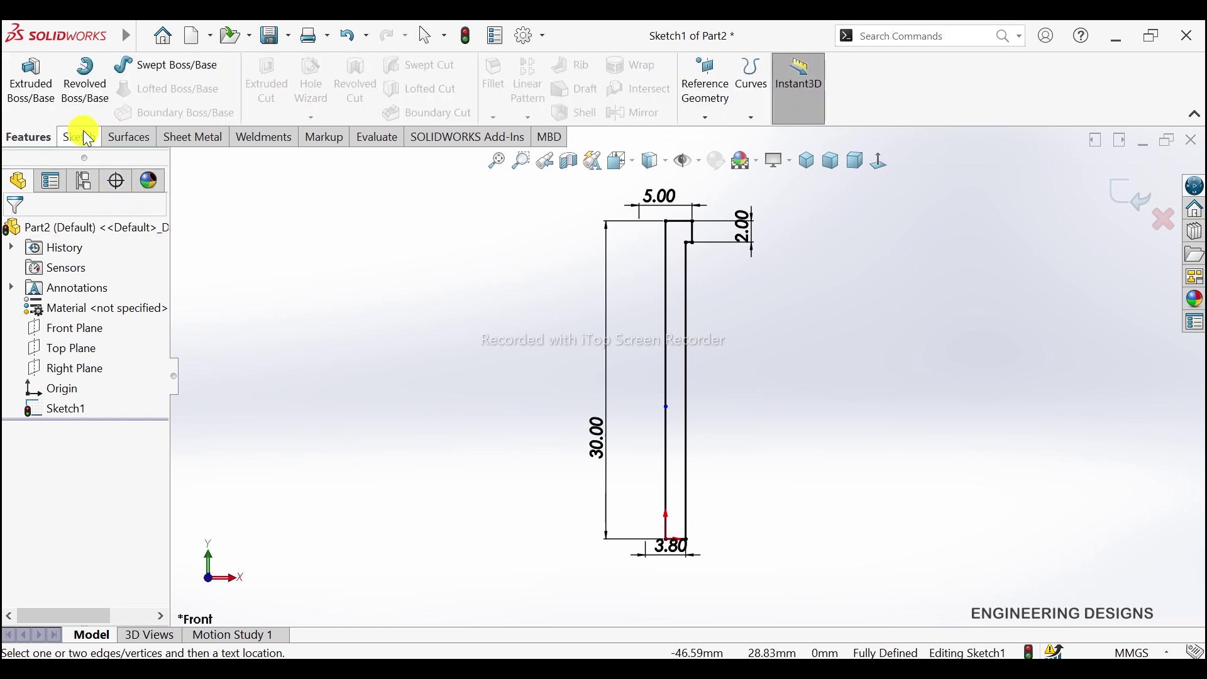
pyautogui.click(86, 93)
pyautogui.moveTo(779, 323); pyautogui.dragTo(660, 539, button='middle')
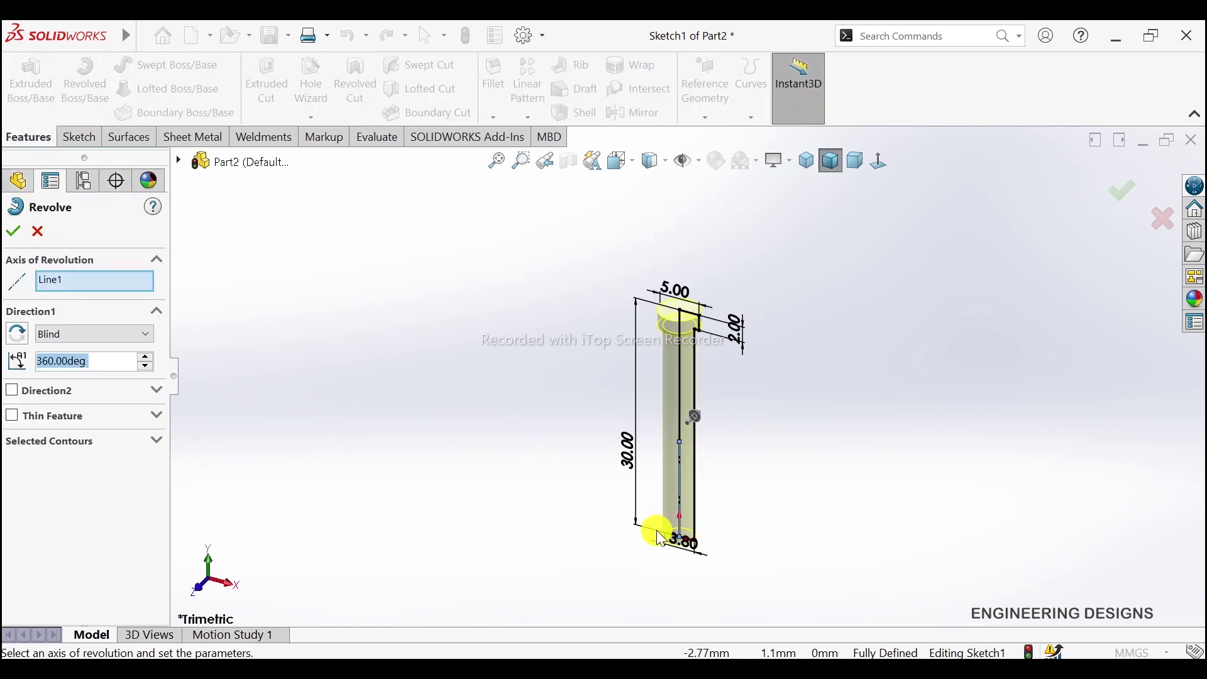
pyautogui.click(12, 233)
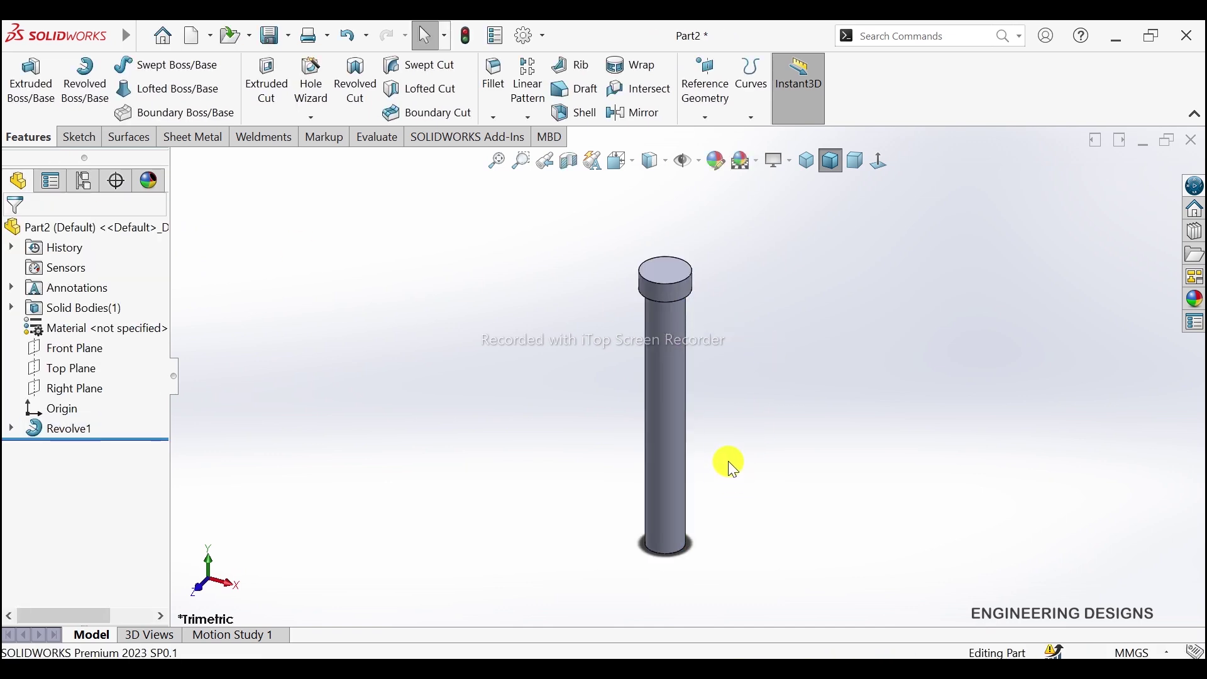
# Sketch a corner rectangle on the Front Plane rising from the shank's bottom end
pyautogui.click(66, 350)
pyautogui.click(82, 325)
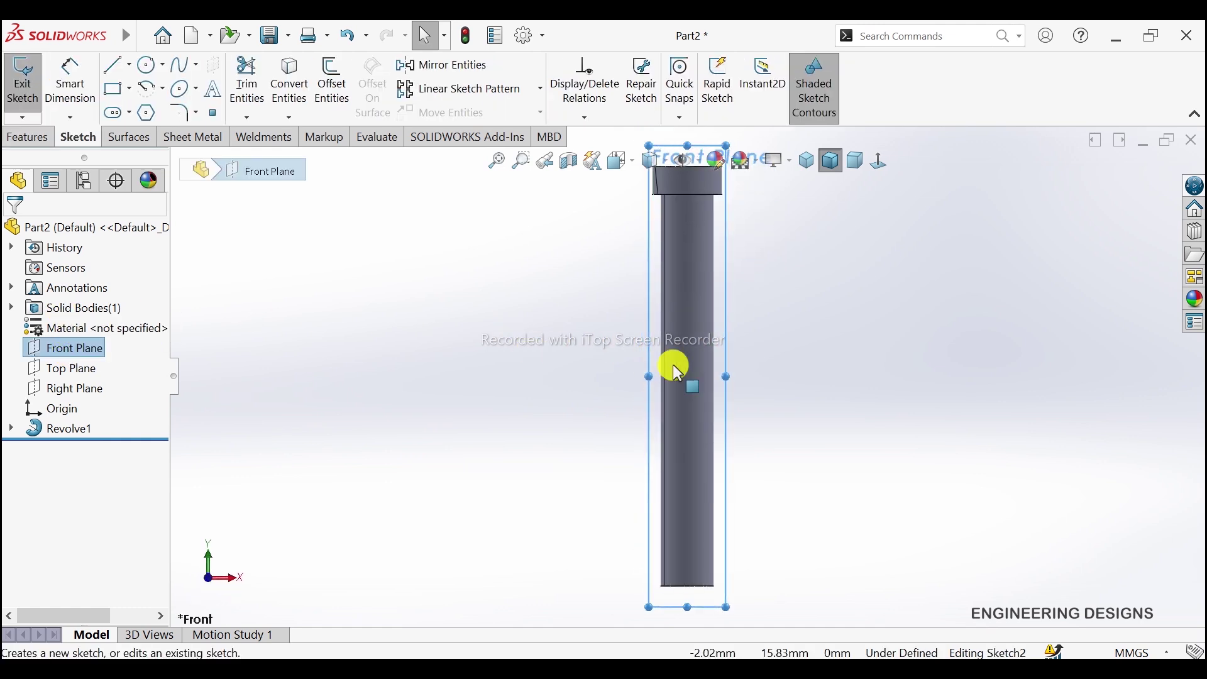
pyautogui.click(128, 91)
pyautogui.click(146, 114)
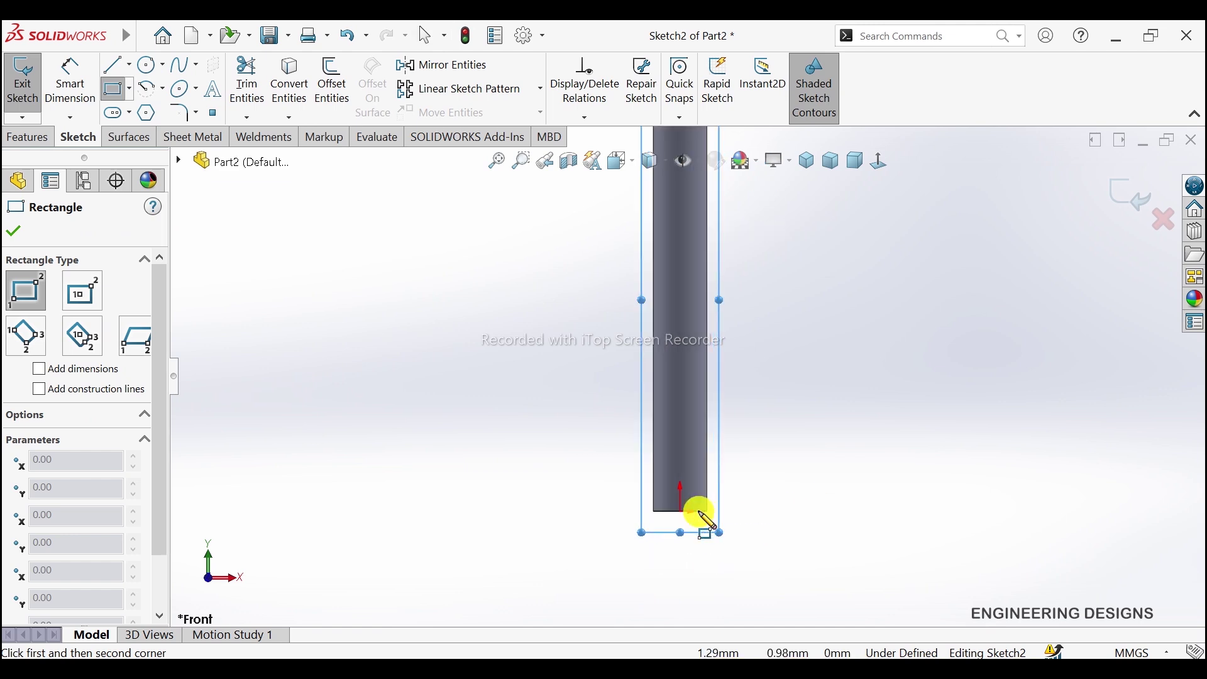
pyautogui.scroll(-2, 696, 510)
pyautogui.scroll(-3, 689, 487)
pyautogui.scroll(-2, 682, 478)
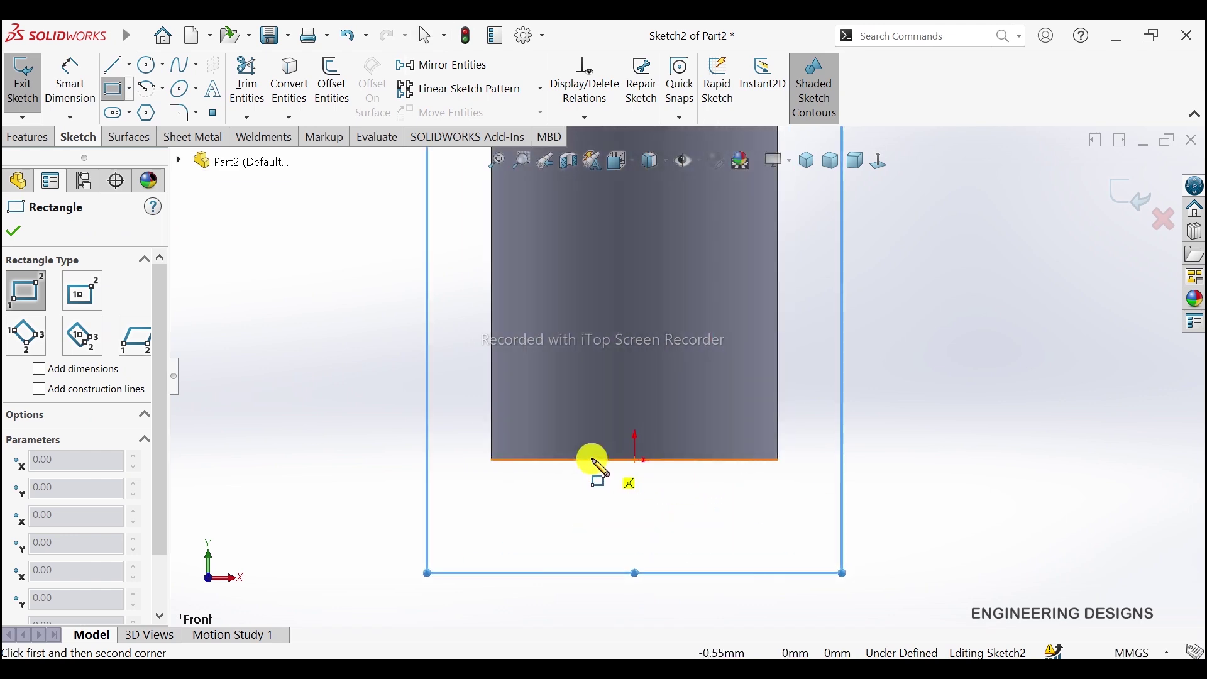
pyautogui.click(593, 460)
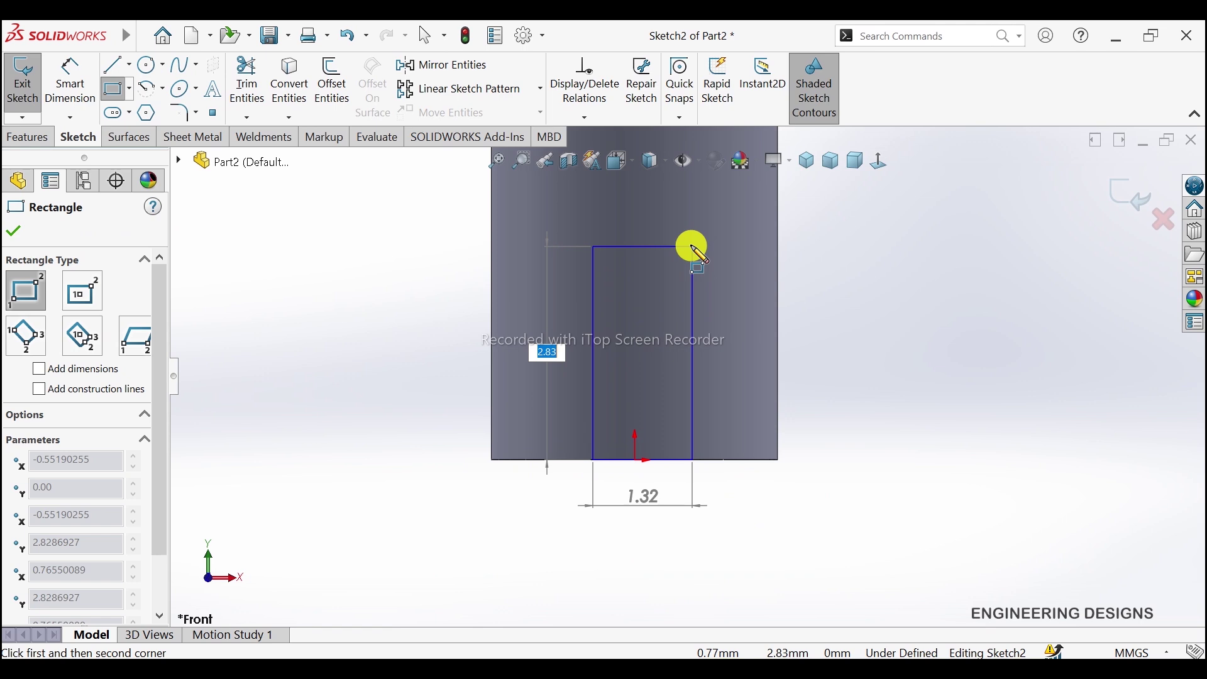
pyautogui.click(693, 246)
pyautogui.rightClick(826, 252)
pyautogui.click(839, 261)
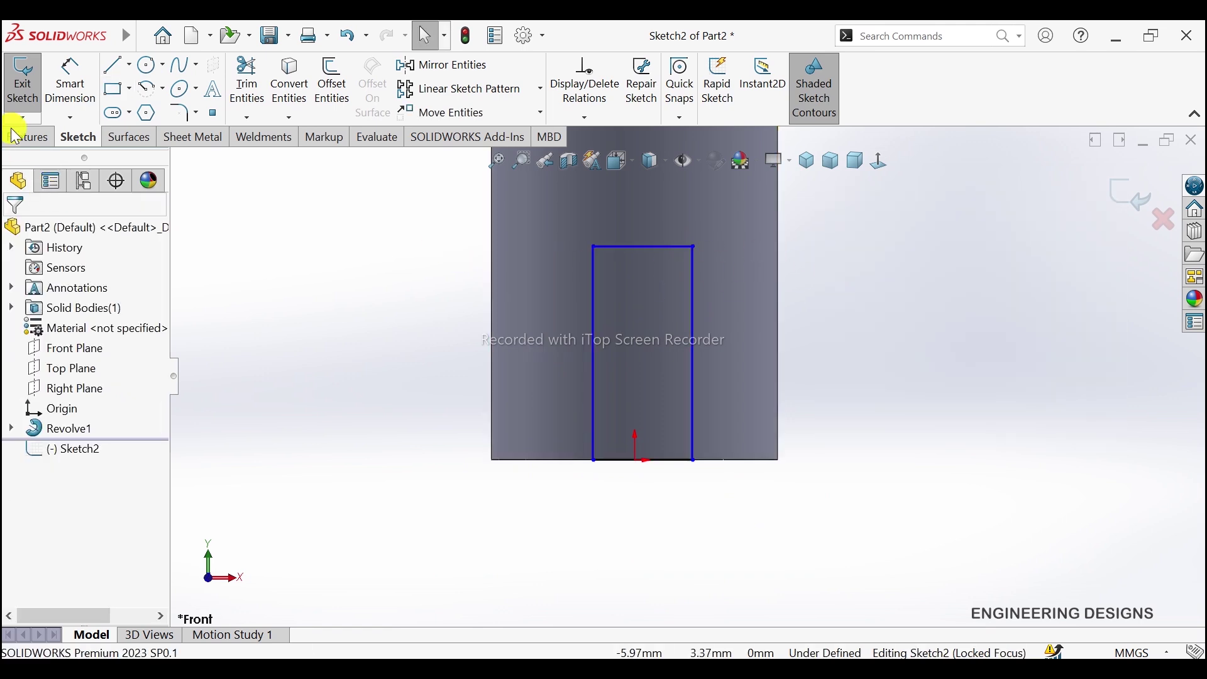
# Dimension the slot rectangle 4 mm tall and 2 mm wide
pyautogui.click(70, 82)
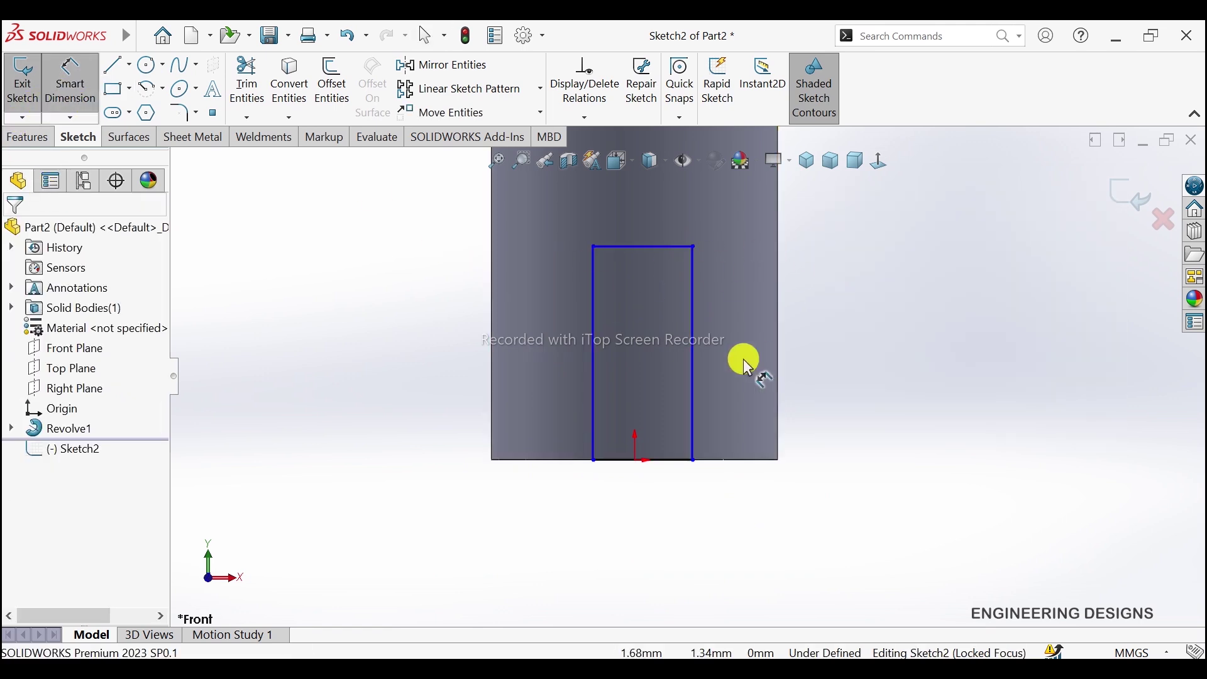
pyautogui.click(591, 293)
pyautogui.click(442, 318)
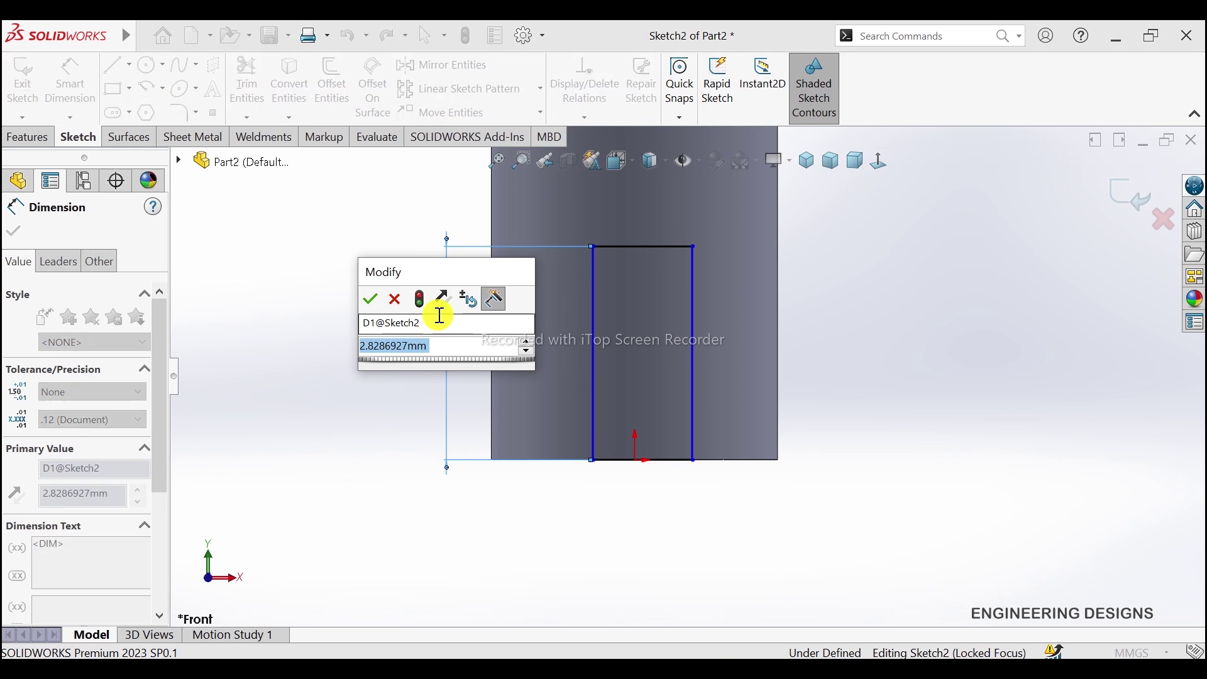
pyautogui.write('4')
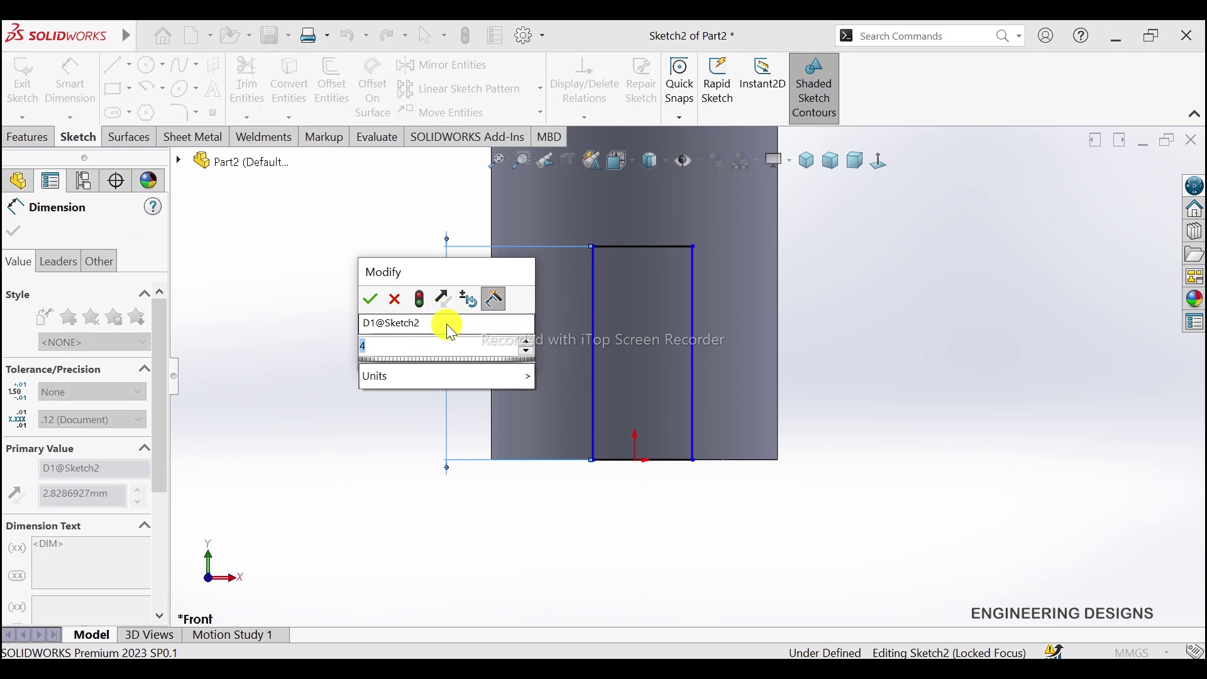
pyautogui.press('Return')
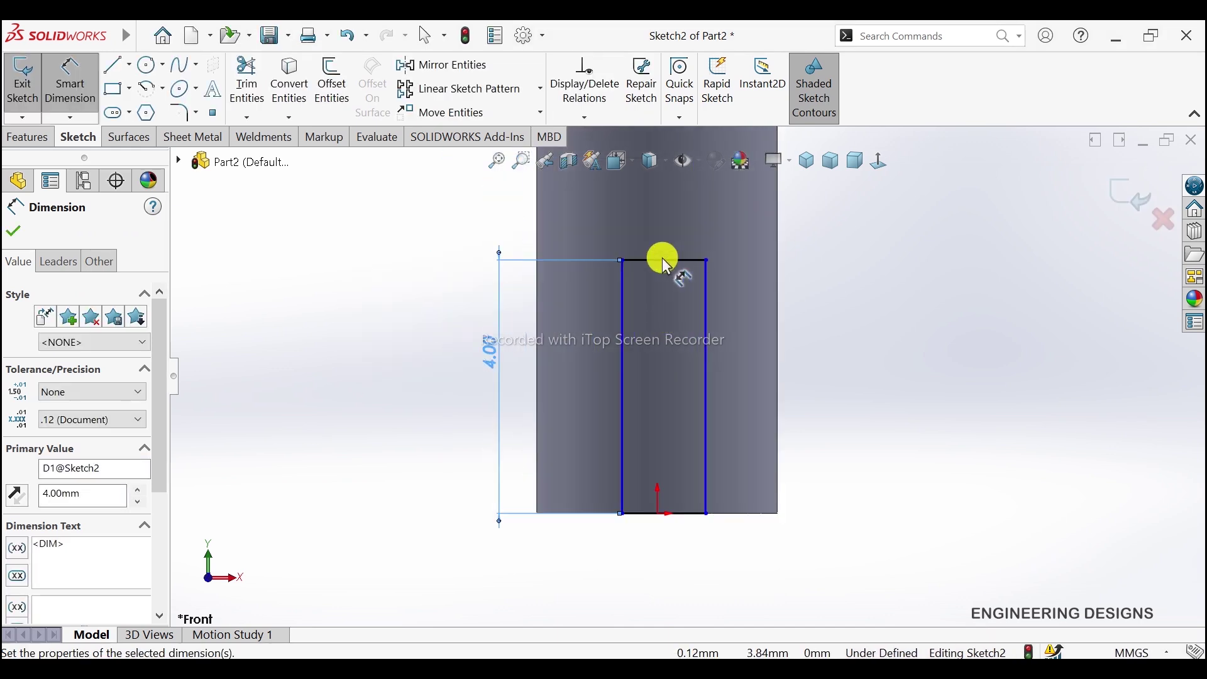
pyautogui.scroll(-2, 670, 270)
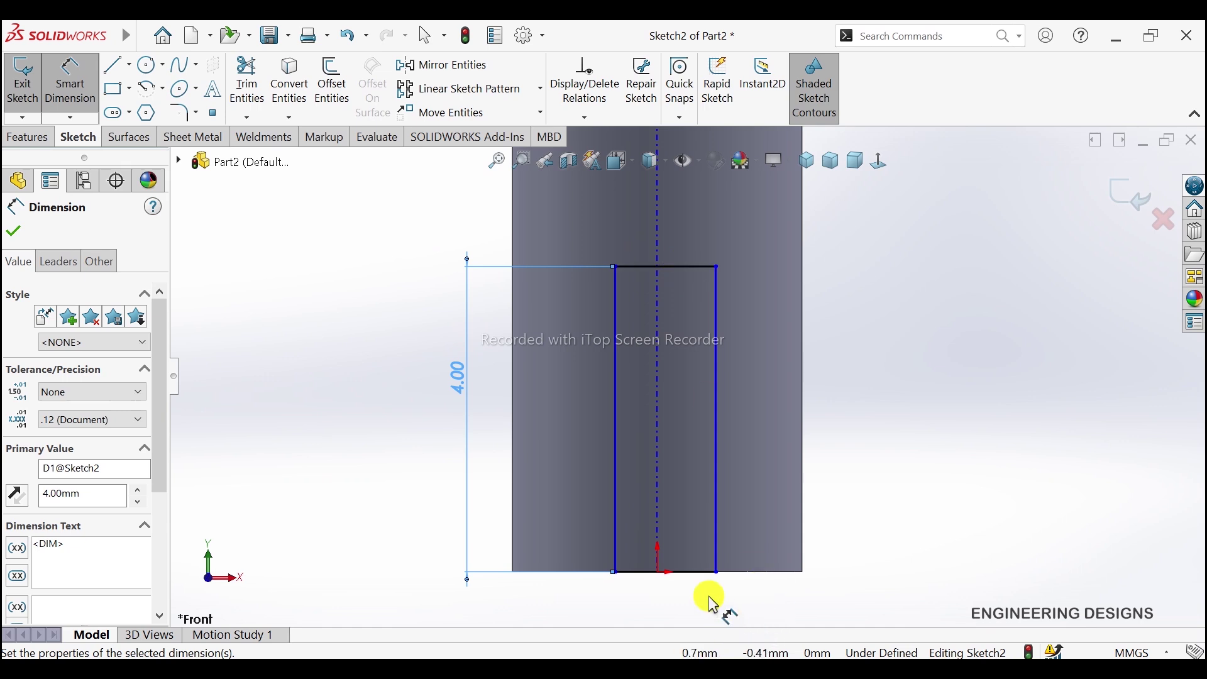
pyautogui.click(695, 268)
pyautogui.click(673, 221)
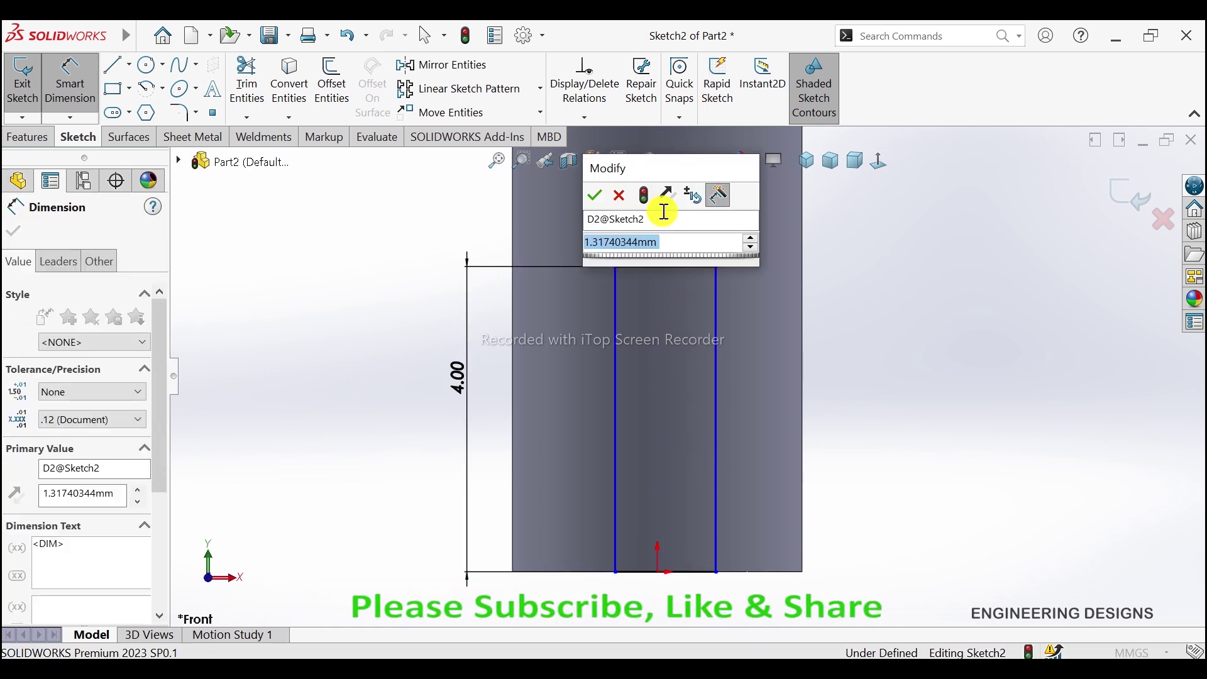
pyautogui.write('2')
pyautogui.press('Return')
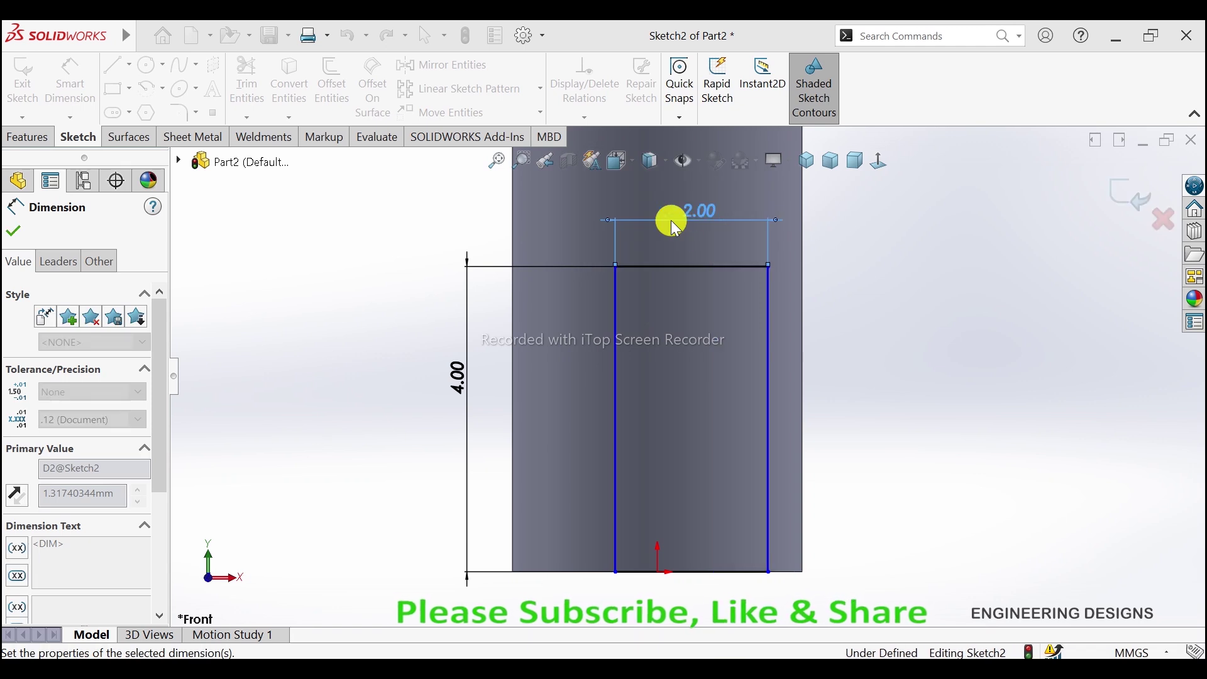
# Re-edit the rectangle width, changing it to 1 mm and then 1.50 mm
pyautogui.doubleClick(686, 211)
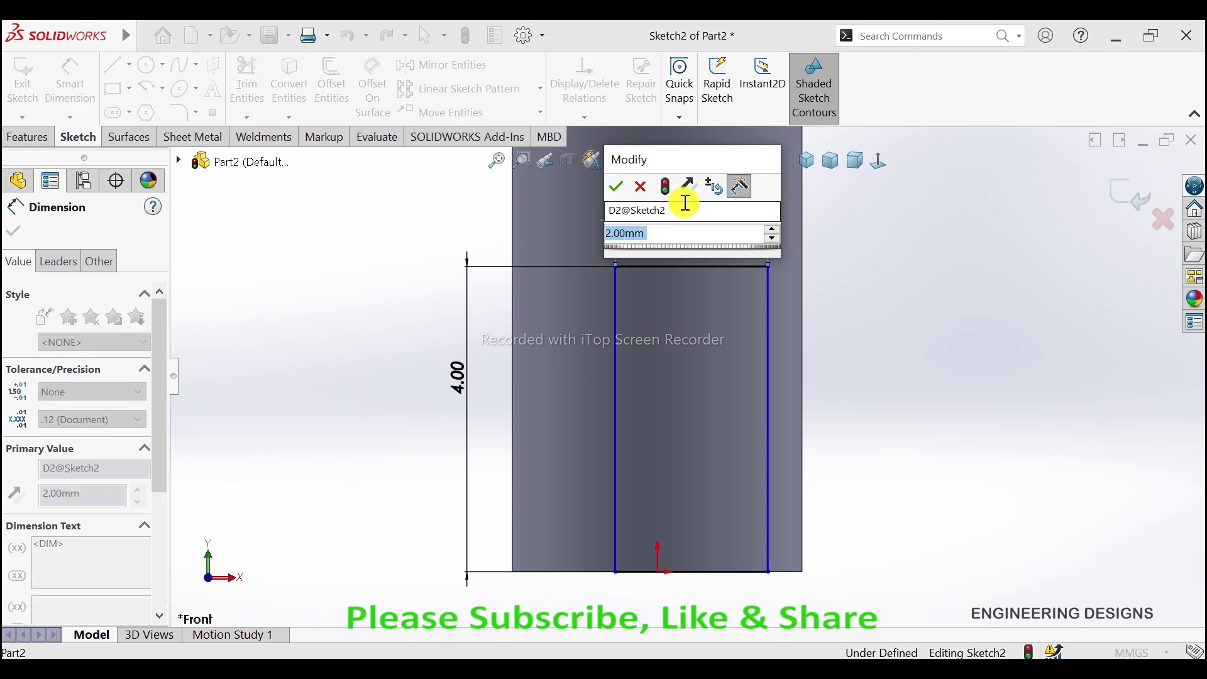
pyautogui.write('2')
pyautogui.press('Return')
pyautogui.write('1')
pyautogui.press('Return')
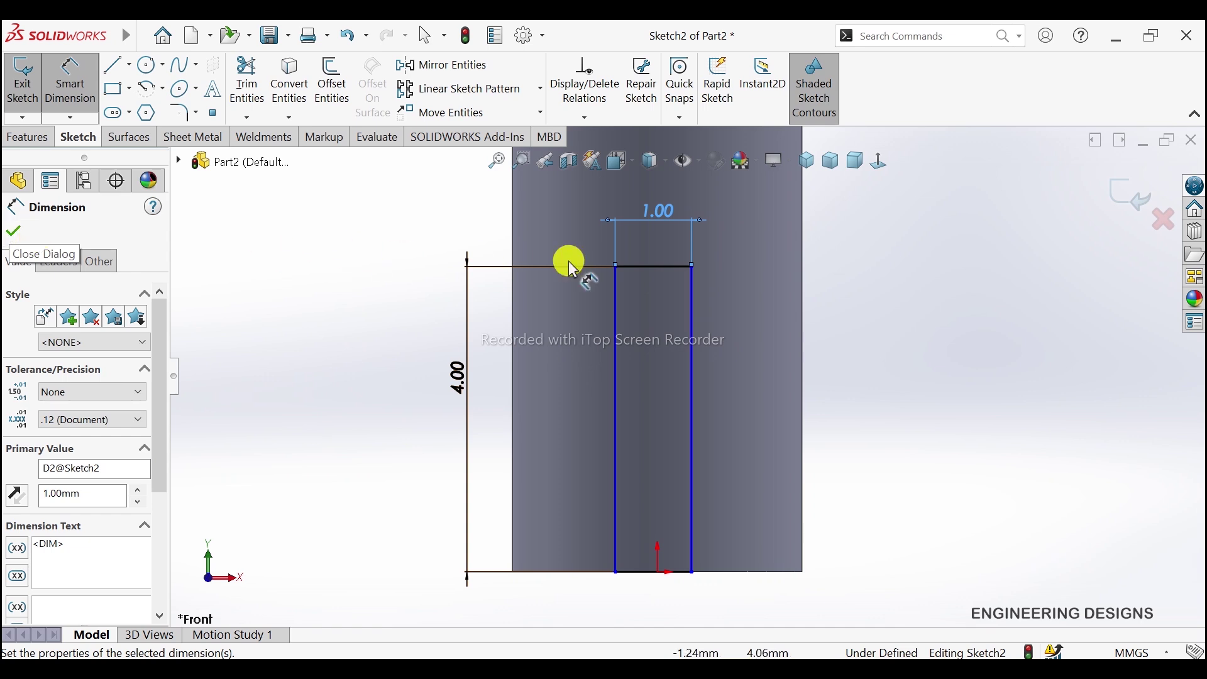
pyautogui.doubleClick(633, 198)
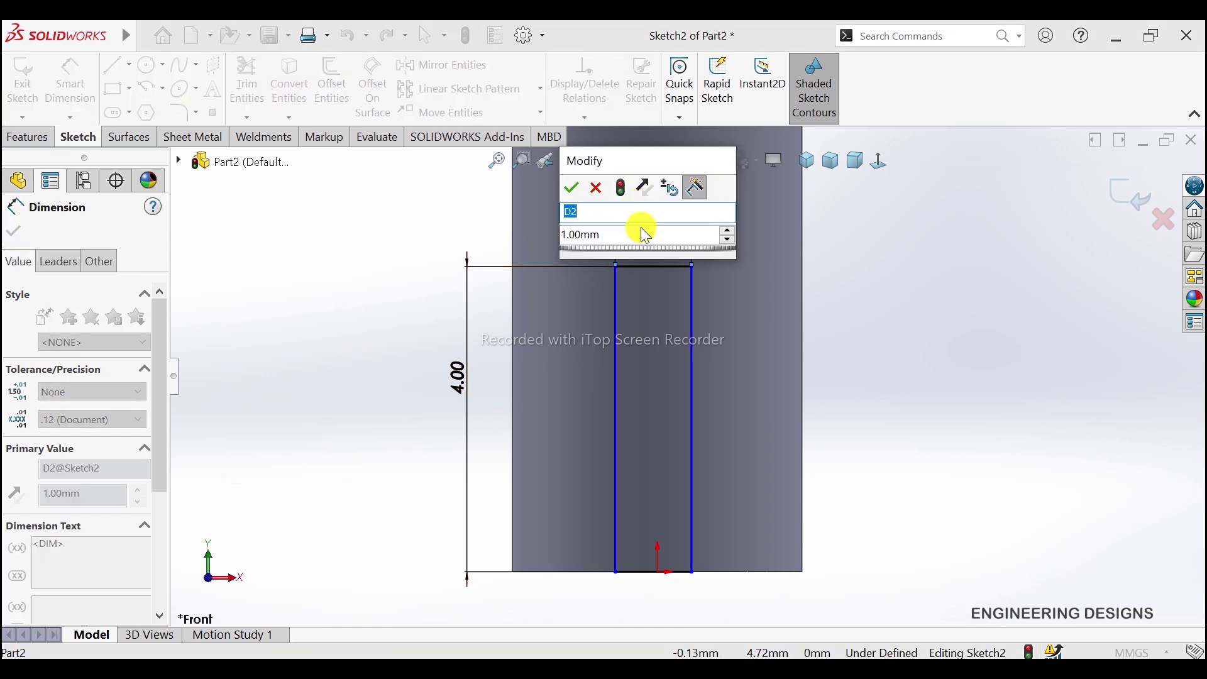
pyautogui.write('1.')
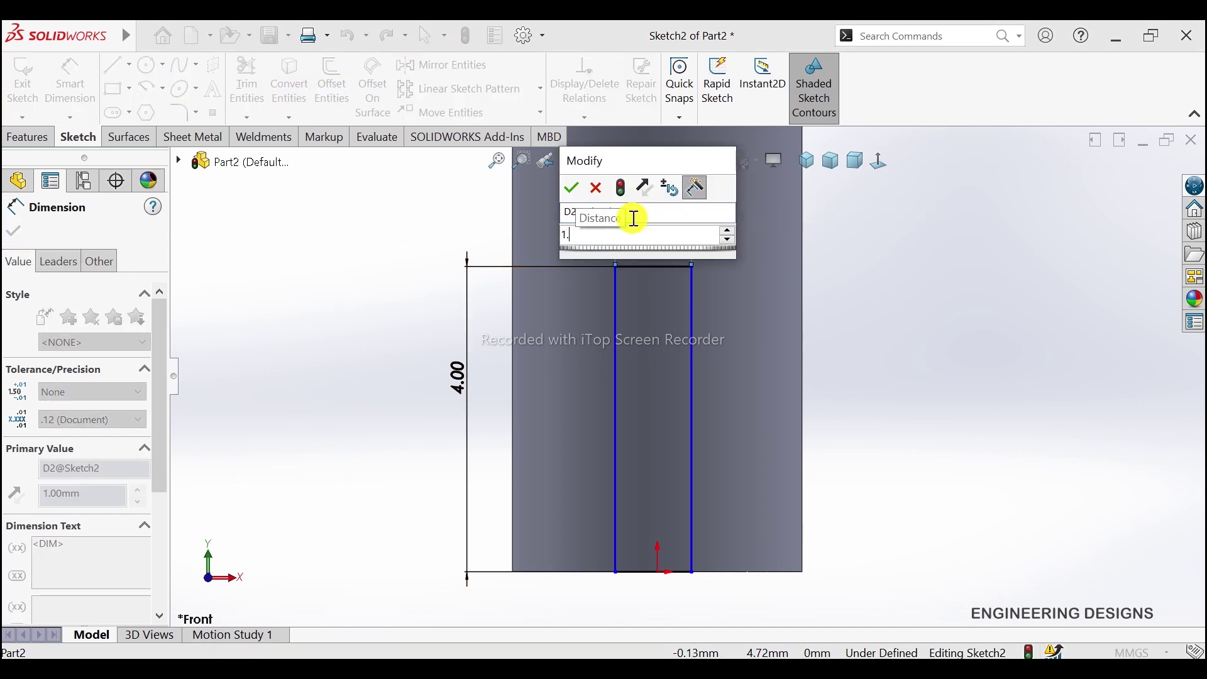
pyautogui.write('5')
pyautogui.press('Return')
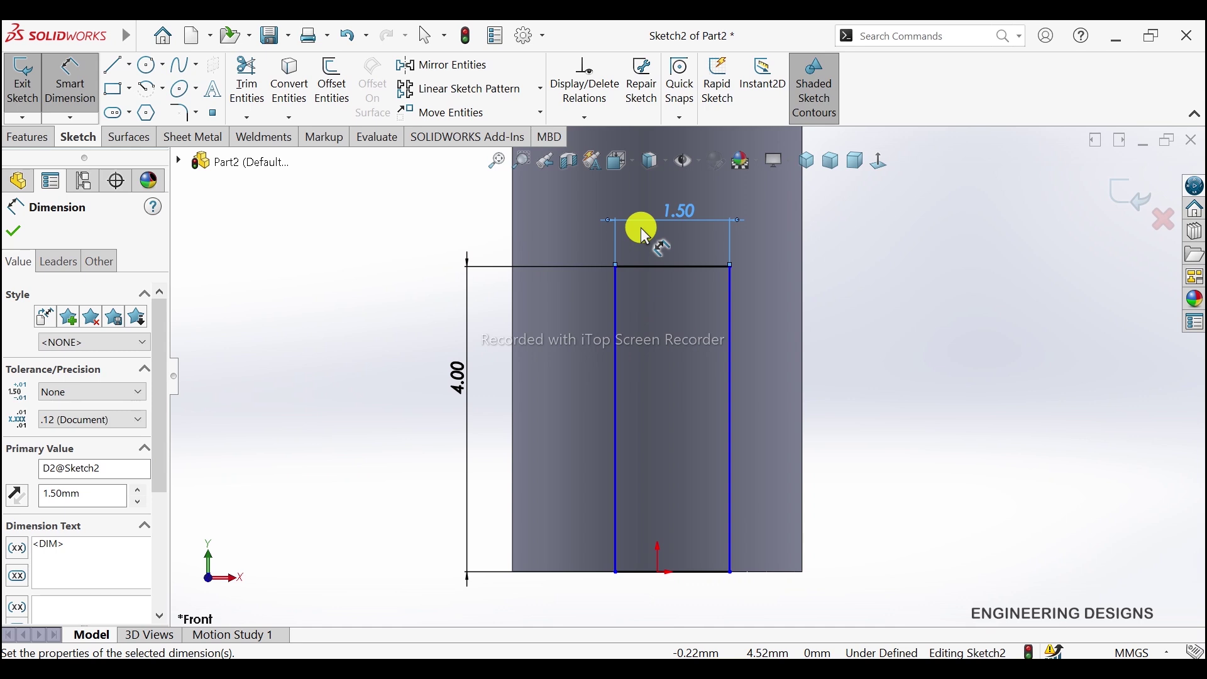
# Return to a normal view and change the slot width from 1.50 to 1.00 mm
pyautogui.moveTo(733, 355); pyautogui.dragTo(721, 416, button='middle')
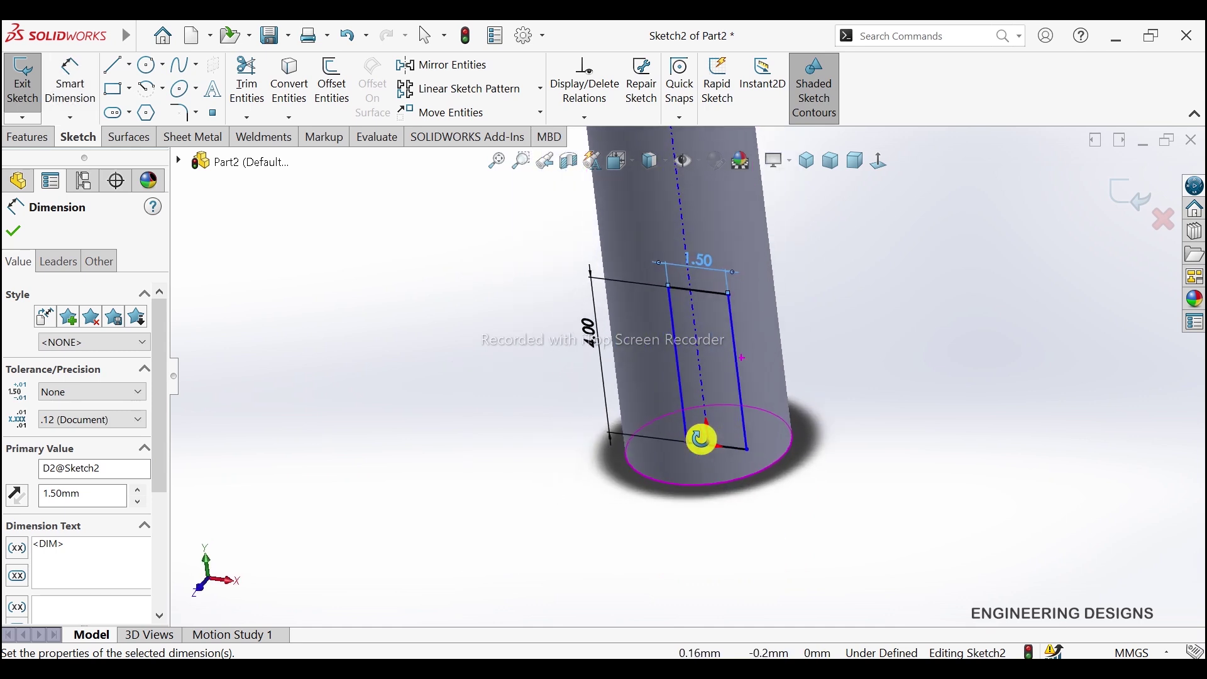
pyautogui.click(880, 162)
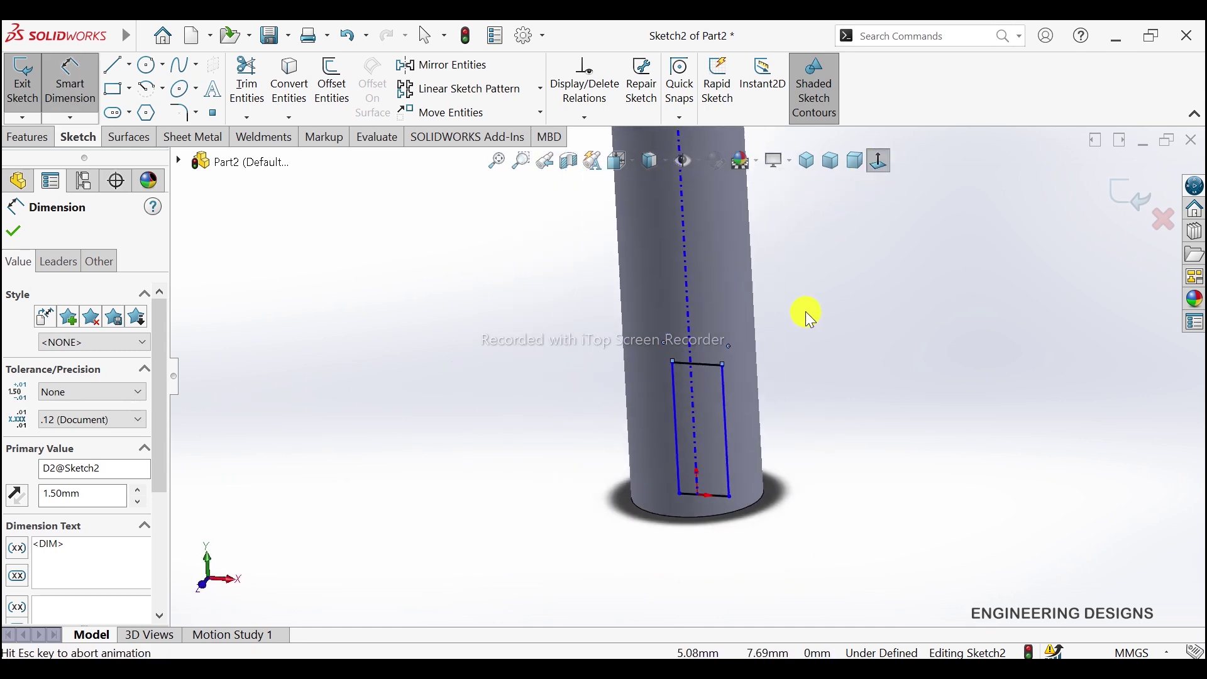
pyautogui.scroll(-2, 700, 533)
pyautogui.scroll(-3, 707, 399)
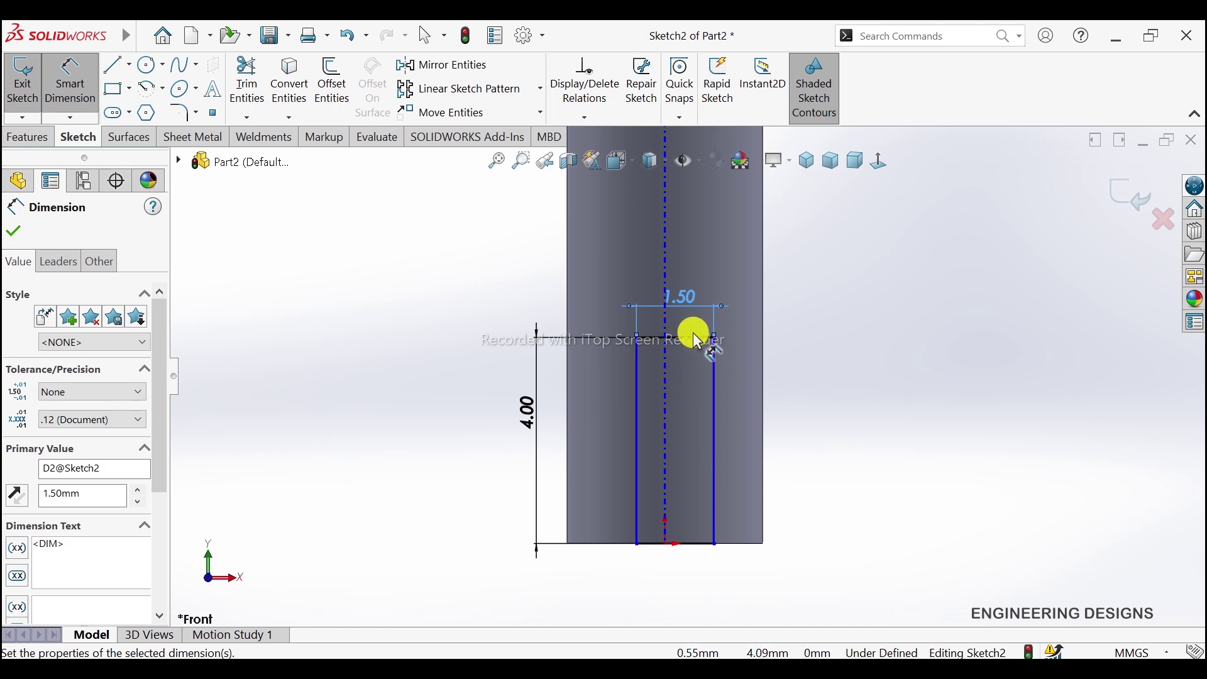
pyautogui.doubleClick(676, 290)
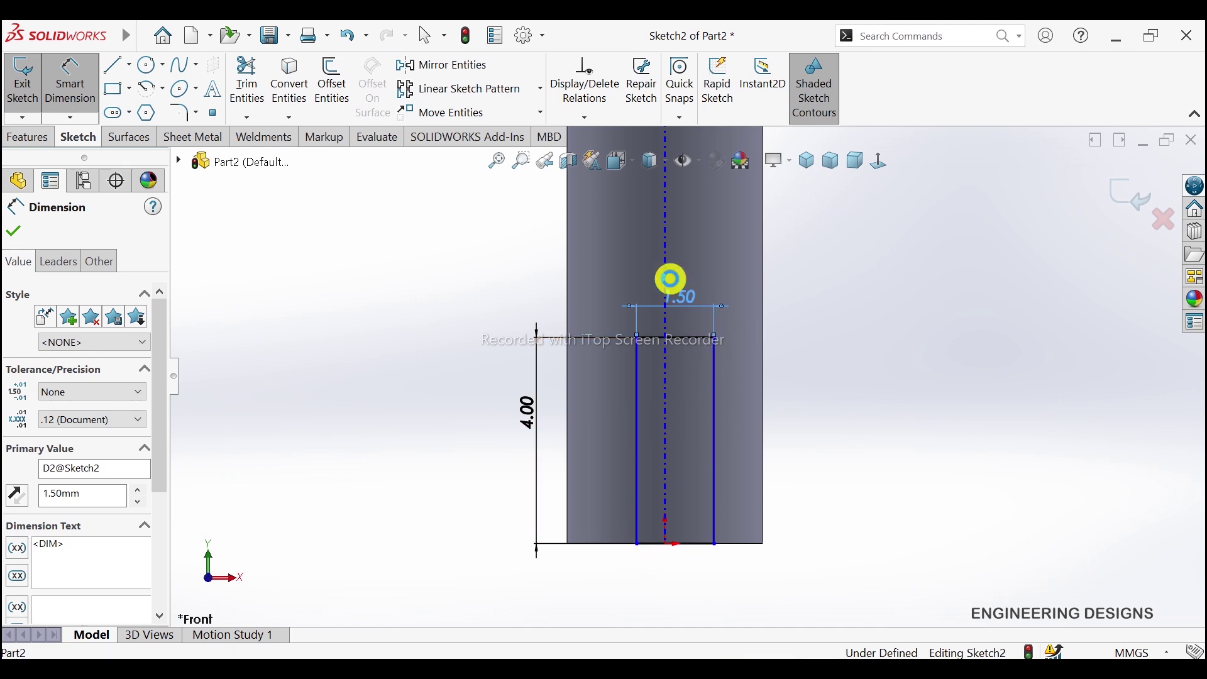
pyautogui.write('1')
pyautogui.press('Return')
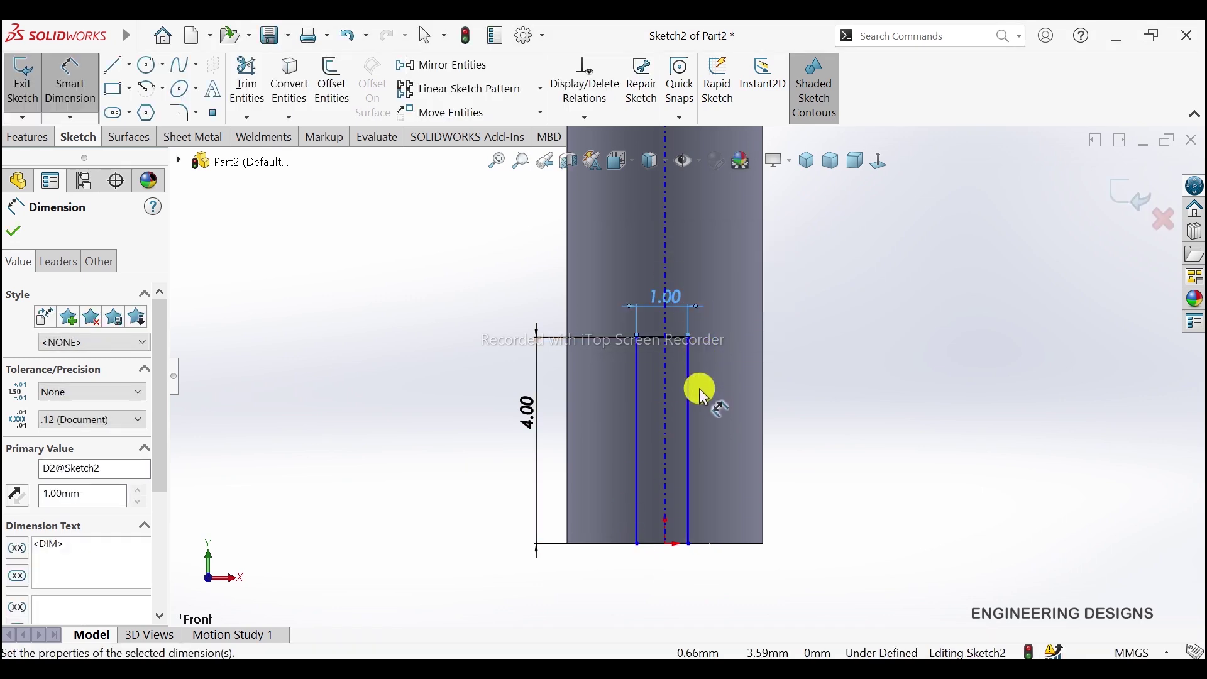
# Add a Midpoint relation centring the rectangle's bottom line on the origin
pyautogui.scroll(-1, 700, 396)
pyautogui.rightClick(941, 281)
pyautogui.click(983, 342)
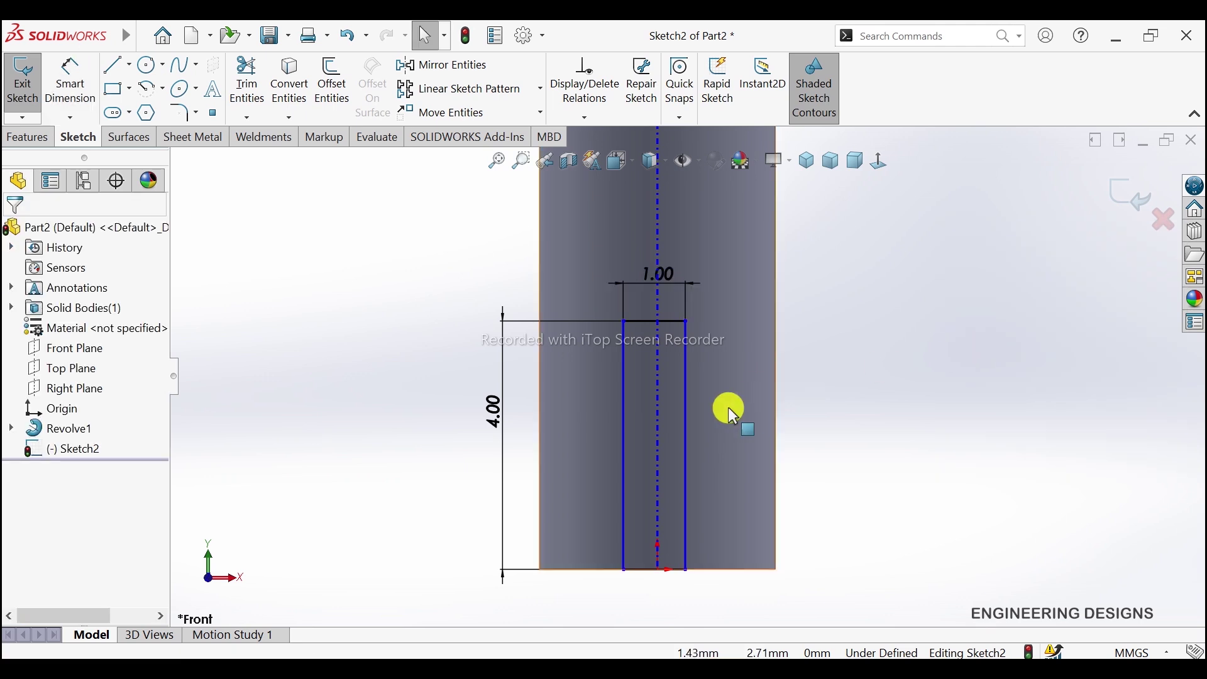
pyautogui.scroll(-1, 669, 575)
pyautogui.scroll(-2, 669, 576)
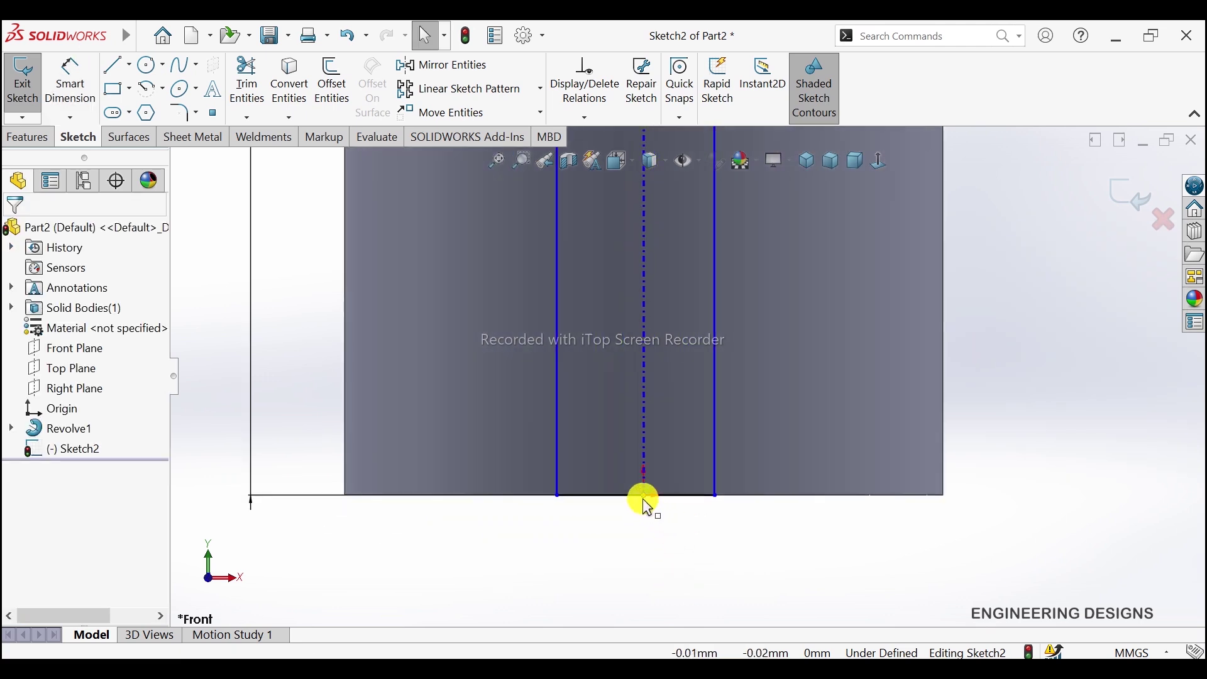
pyautogui.click(676, 503)
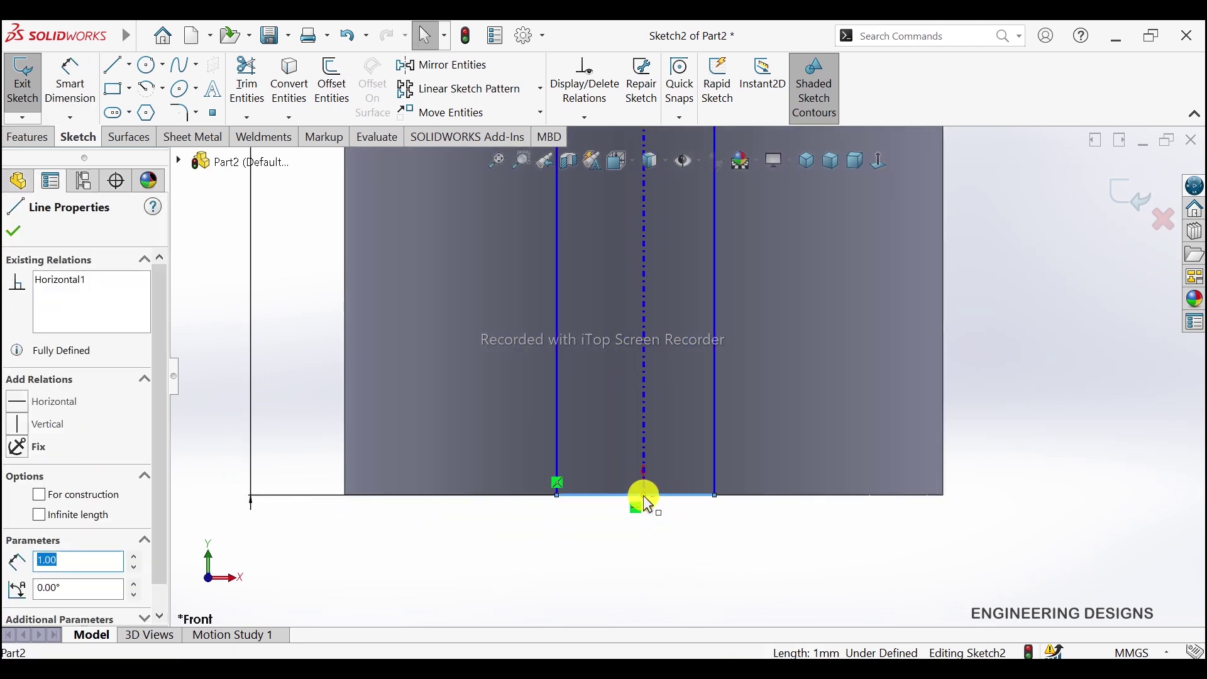
pyautogui.keyDown('ctrl'); pyautogui.click(646, 499); pyautogui.keyUp('ctrl')
pyautogui.click(682, 426)
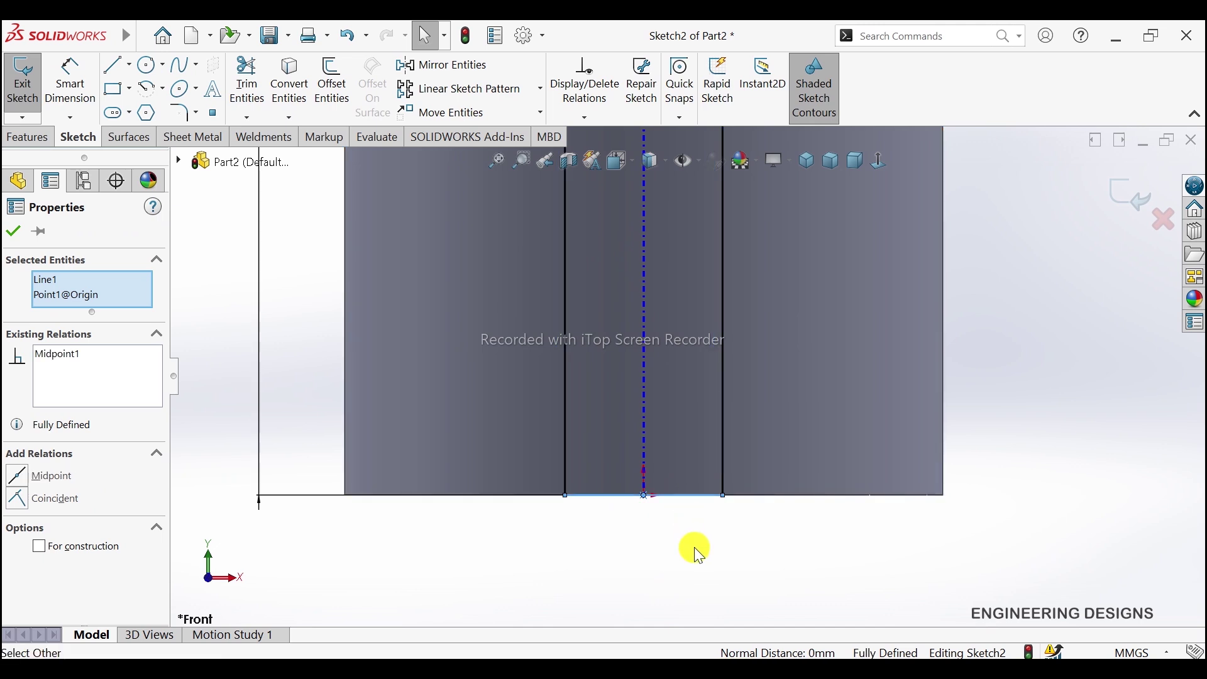
pyautogui.click(696, 553)
pyautogui.scroll(3, 726, 516)
pyautogui.scroll(2, 705, 355)
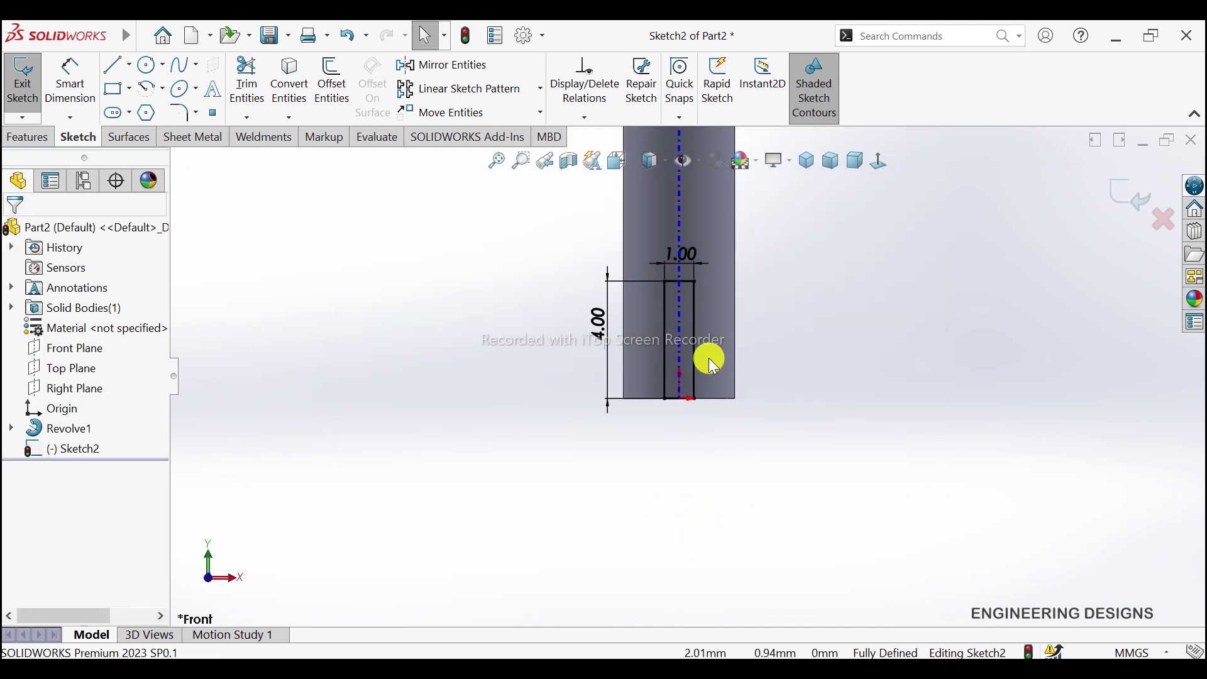
# Start a flipped extruded cut of the slot sketch, starting from an Offset
pyautogui.click(41, 145)
pyautogui.click(269, 88)
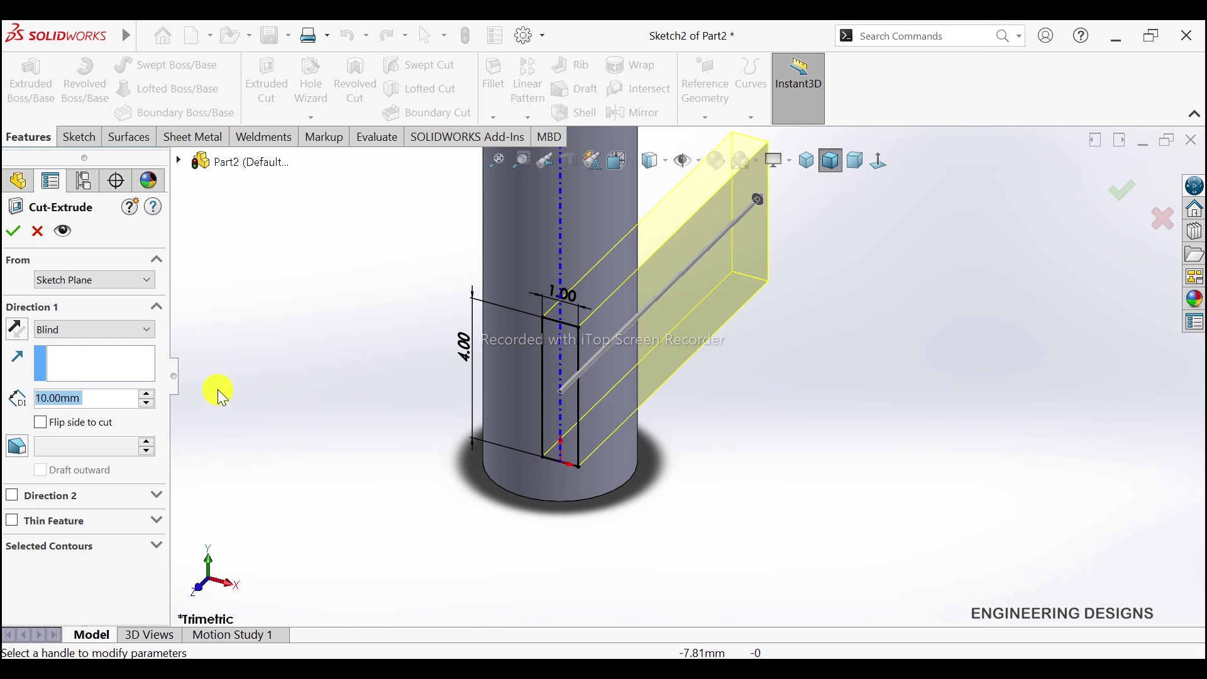
pyautogui.click(17, 329)
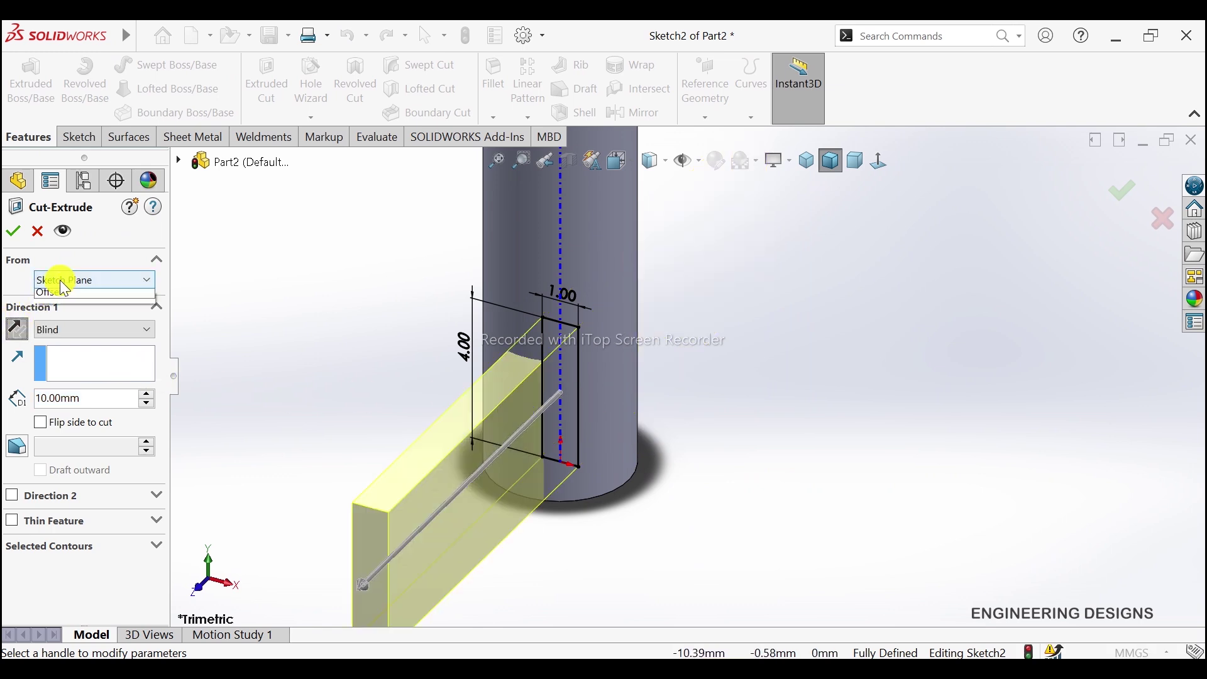
pyautogui.click(82, 280)
pyautogui.click(50, 331)
# Set the cut's start offset to 1.50 mm, keeping the 10.00 mm Blind depth
pyautogui.moveTo(552, 404)
pyautogui.mouseDown(button='middle')
pyautogui.moveTo(787, 425)
pyautogui.moveTo(709, 371)
pyautogui.moveTo(752, 444)
pyautogui.mouseUp(button='middle')
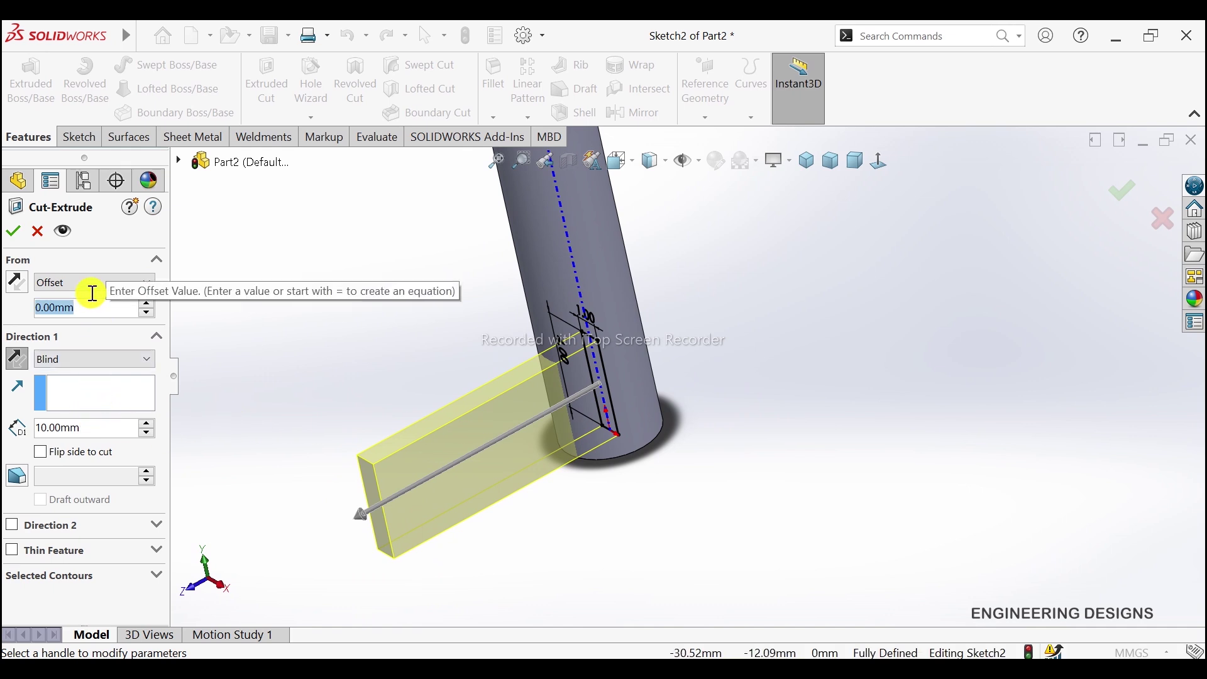
pyautogui.write('2')
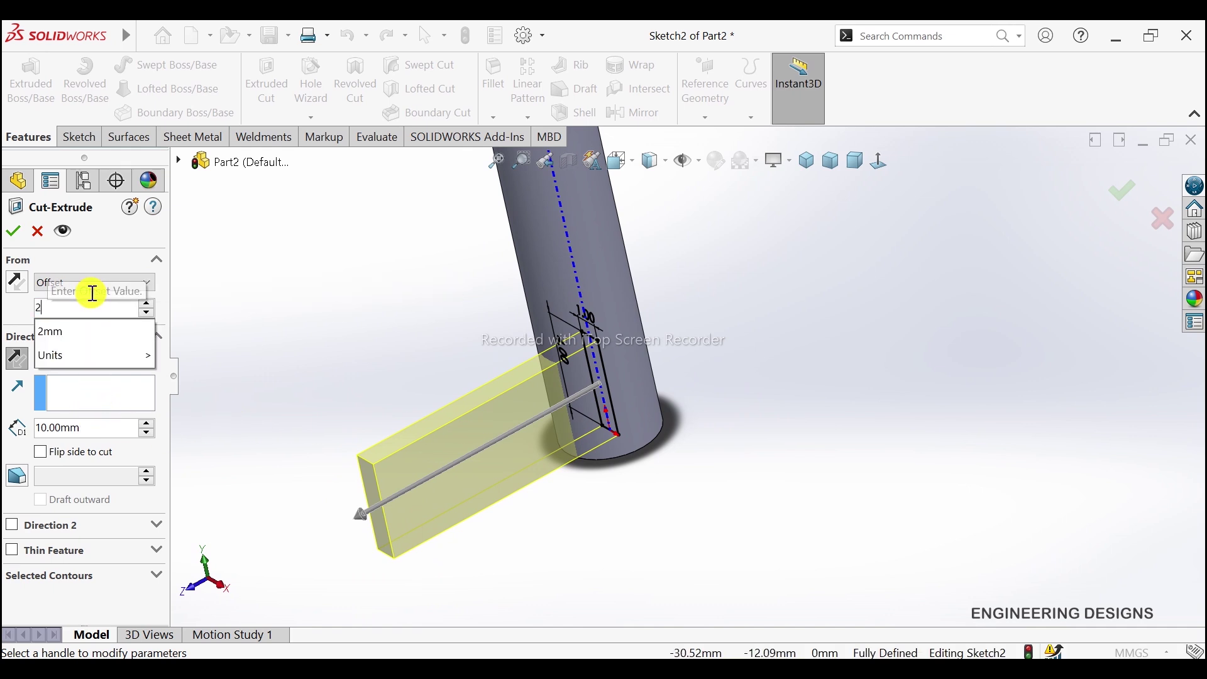
pyautogui.press('Return')
pyautogui.moveTo(640, 459); pyautogui.dragTo(620, 439, button='middle')
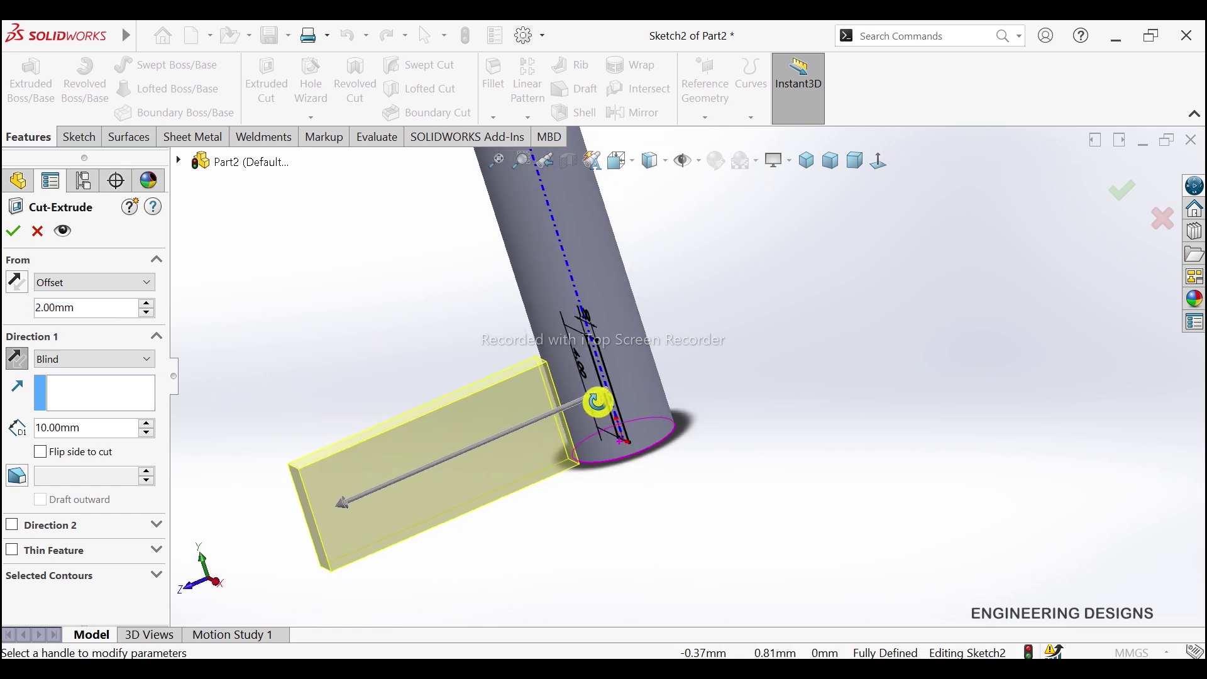
pyautogui.scroll(-2, 620, 439)
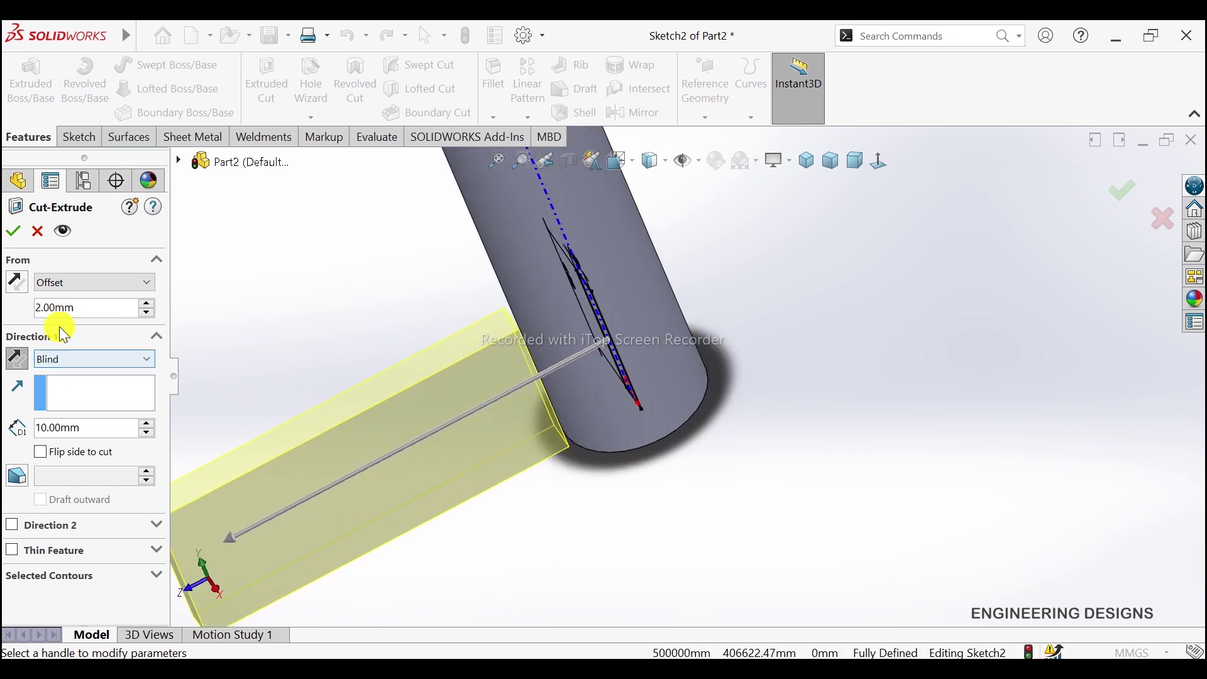
pyautogui.write('1.5')
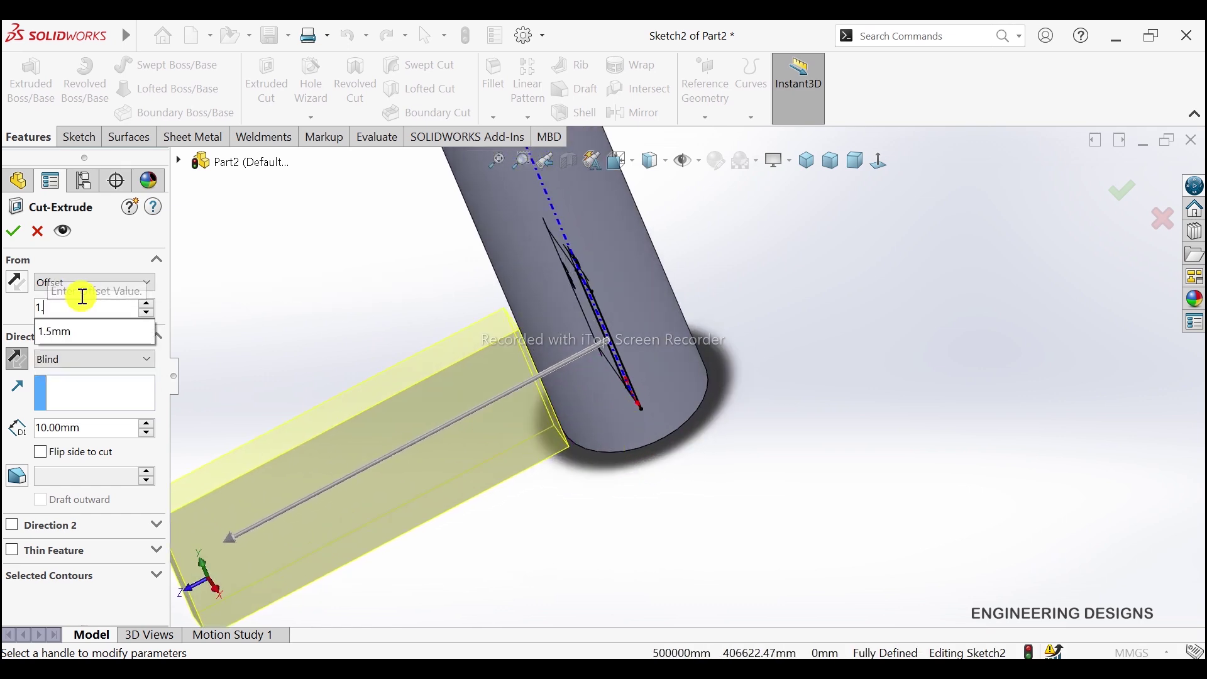
pyautogui.press('Return')
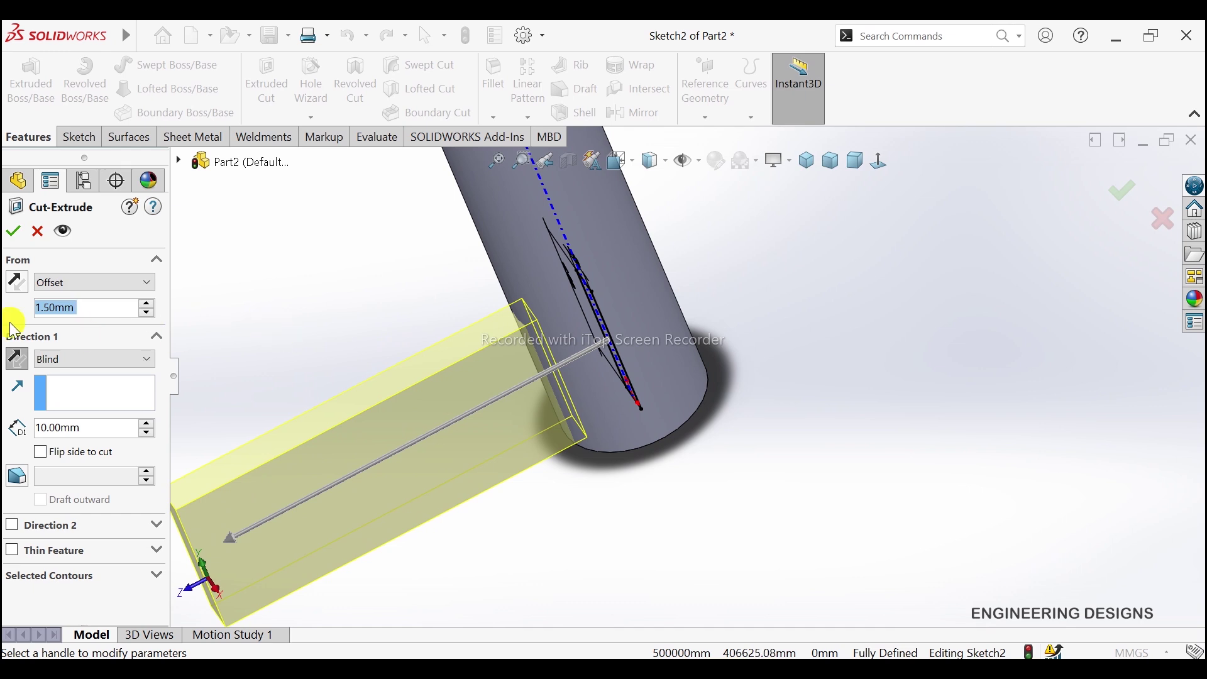
# Accept the cut as Cut-Extrude1 and orbit to inspect the slot
pyautogui.click(14, 234)
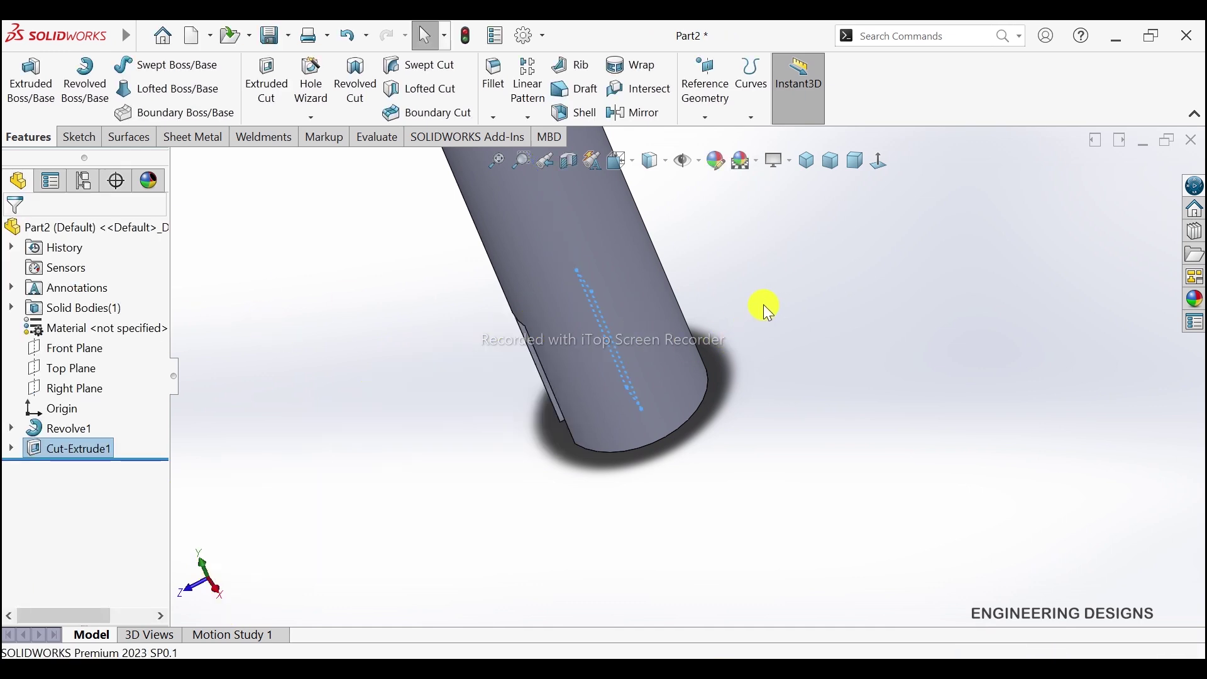
pyautogui.moveTo(731, 447)
pyautogui.mouseDown(button='middle')
pyautogui.moveTo(790, 291)
pyautogui.moveTo(806, 365)
pyautogui.moveTo(718, 299)
pyautogui.mouseUp(button='middle')
pyautogui.moveTo(698, 363)
pyautogui.mouseDown(button='middle')
pyautogui.moveTo(714, 228)
pyautogui.moveTo(706, 261)
pyautogui.mouseUp(button='middle')
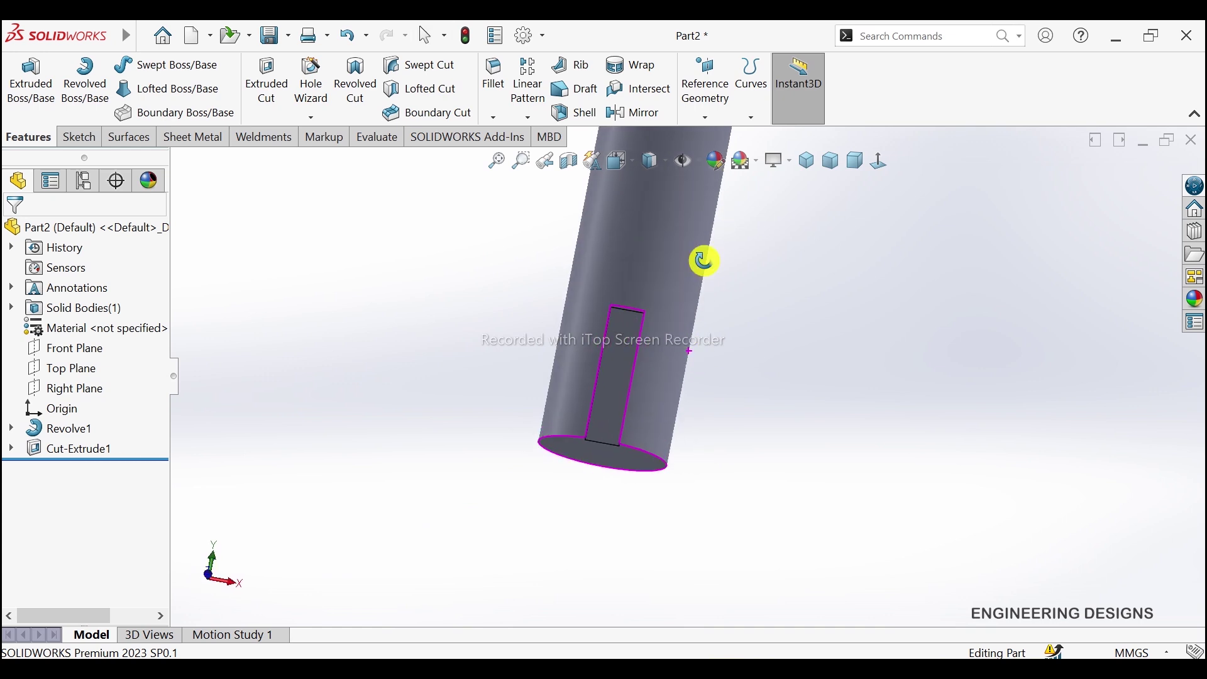
# Save the part as 'Part1 Pin'
pyautogui.click(292, 41)
pyautogui.click(295, 59)
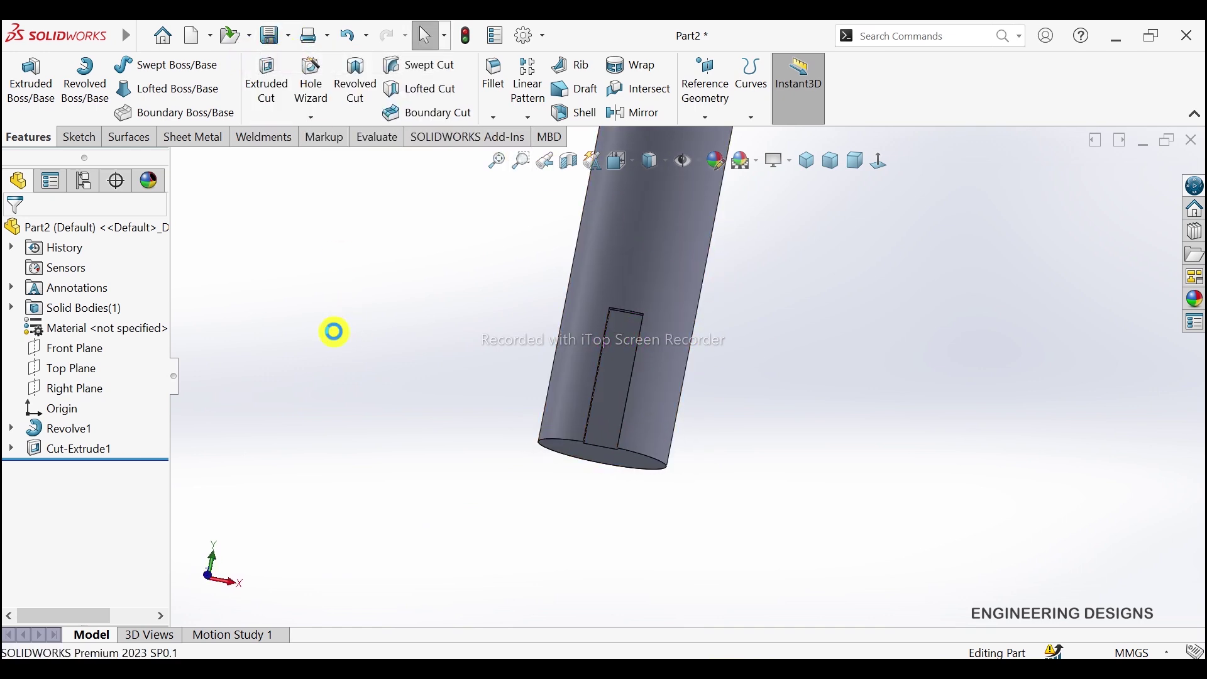
pyautogui.click(557, 255)
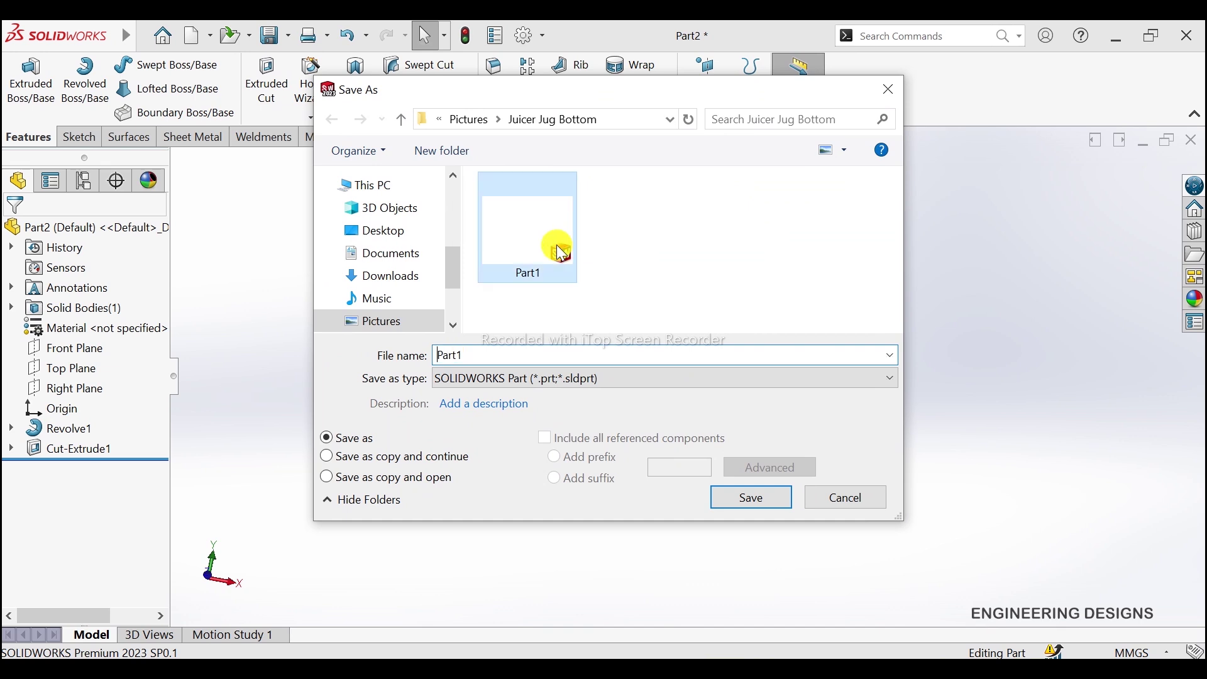
pyautogui.click(584, 395)
pyautogui.doubleClick(489, 346)
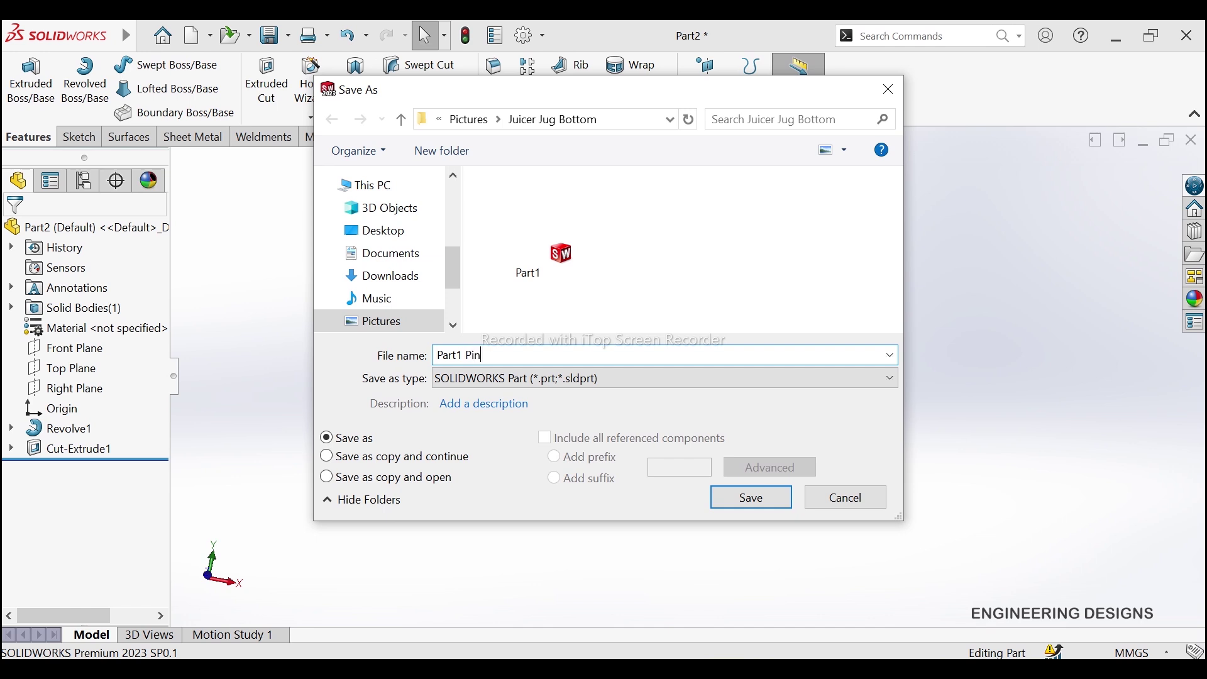
pyautogui.press('Return')
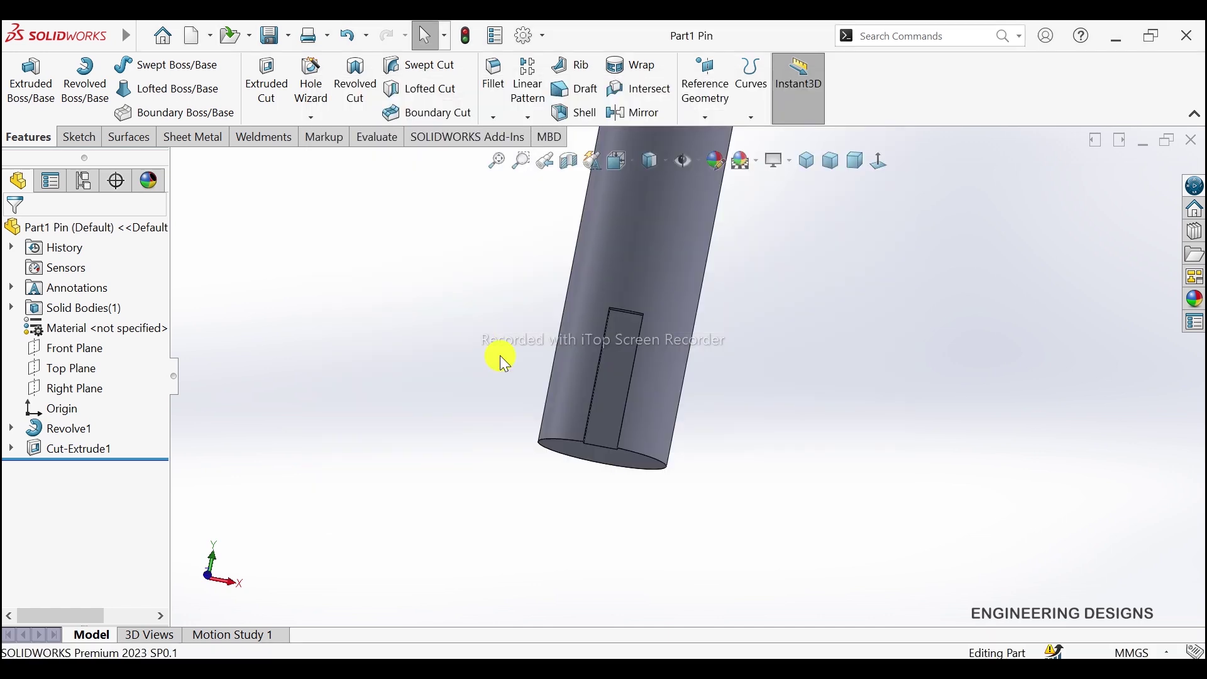
# In Isometric view, apply the polished steel appearance to the pin and switch to the Plain White scene
pyautogui.click(806, 165)
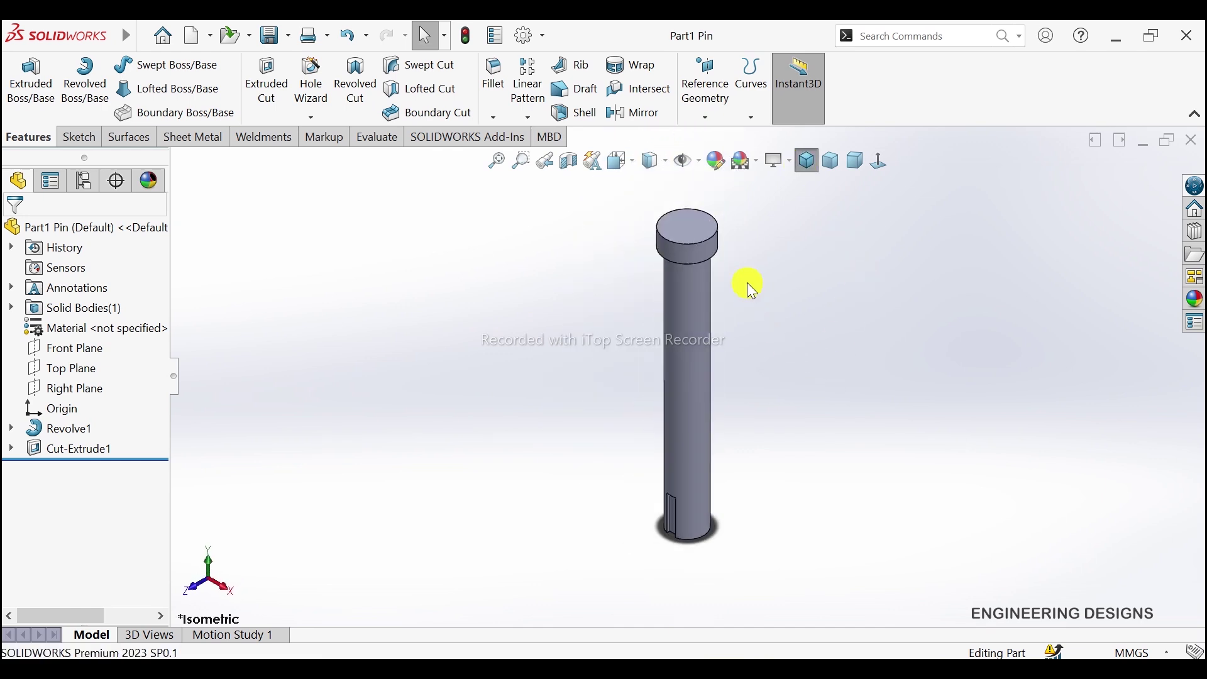
pyautogui.click(1196, 299)
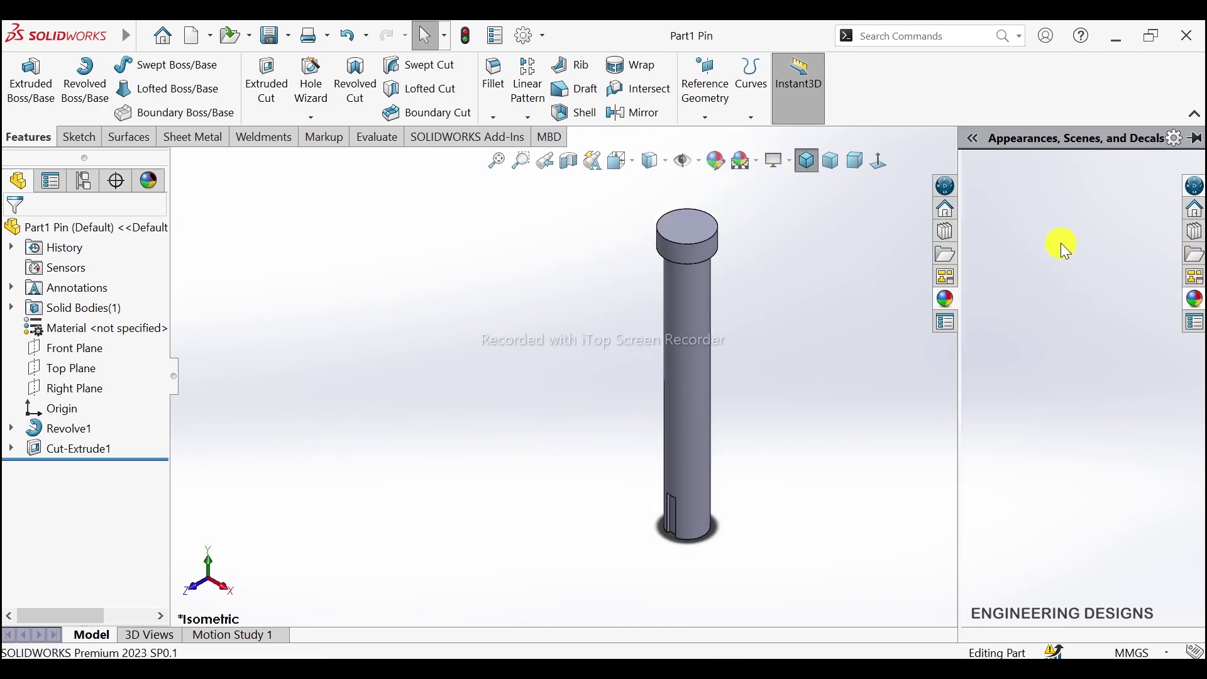
pyautogui.click(1005, 194)
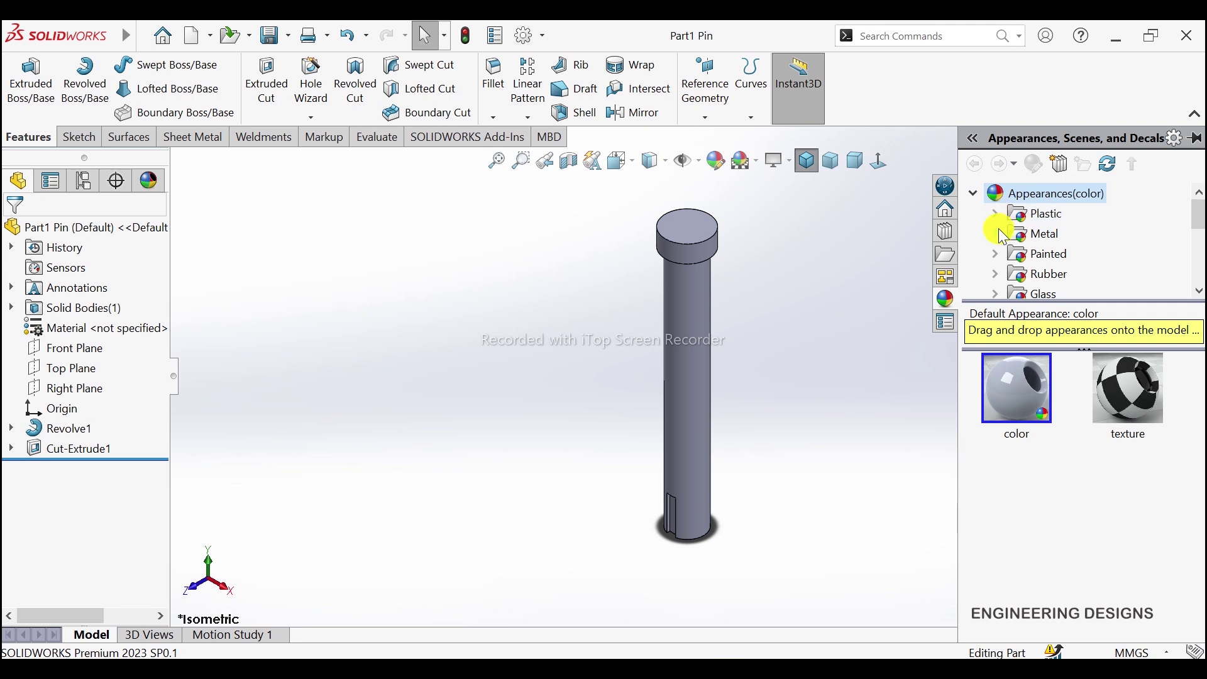
pyautogui.click(1002, 233)
pyautogui.click(1053, 214)
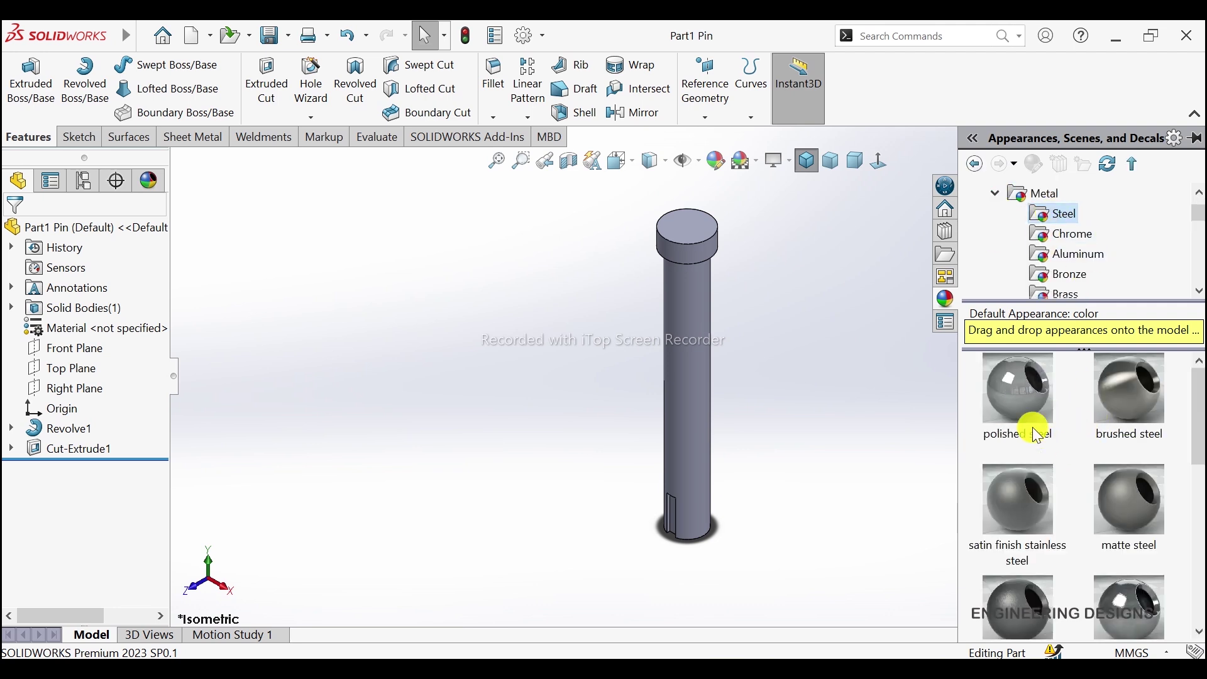
pyautogui.moveTo(1038, 434); pyautogui.dragTo(689, 377)
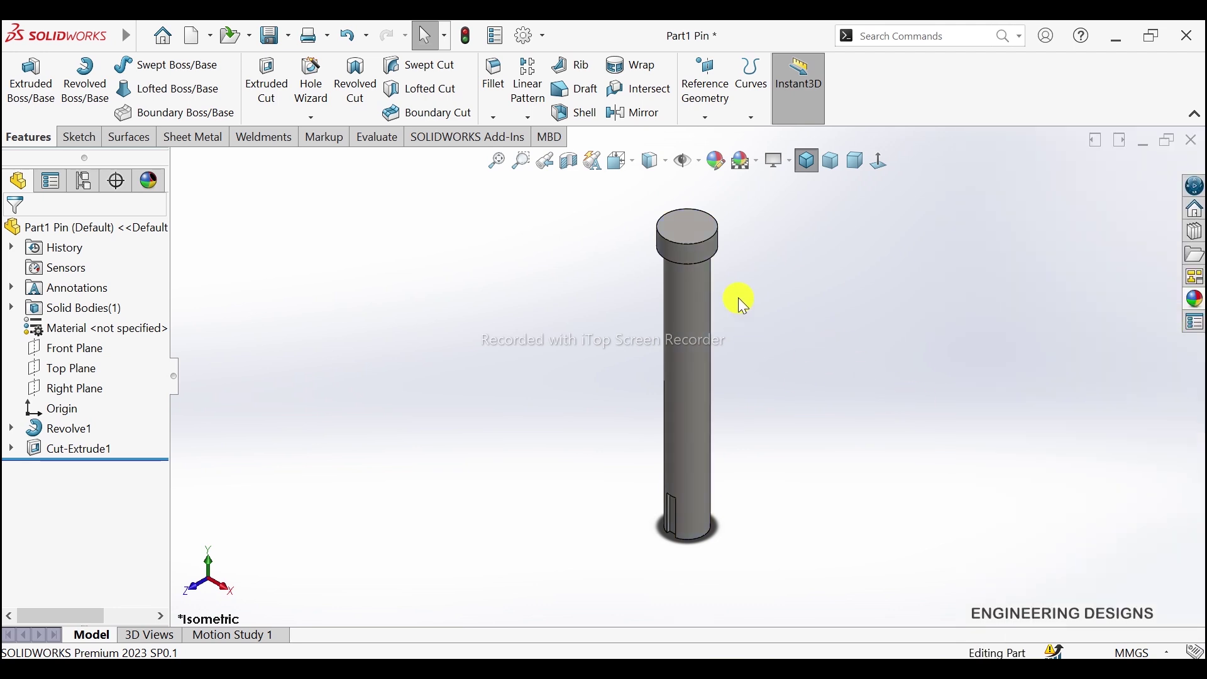
pyautogui.click(759, 162)
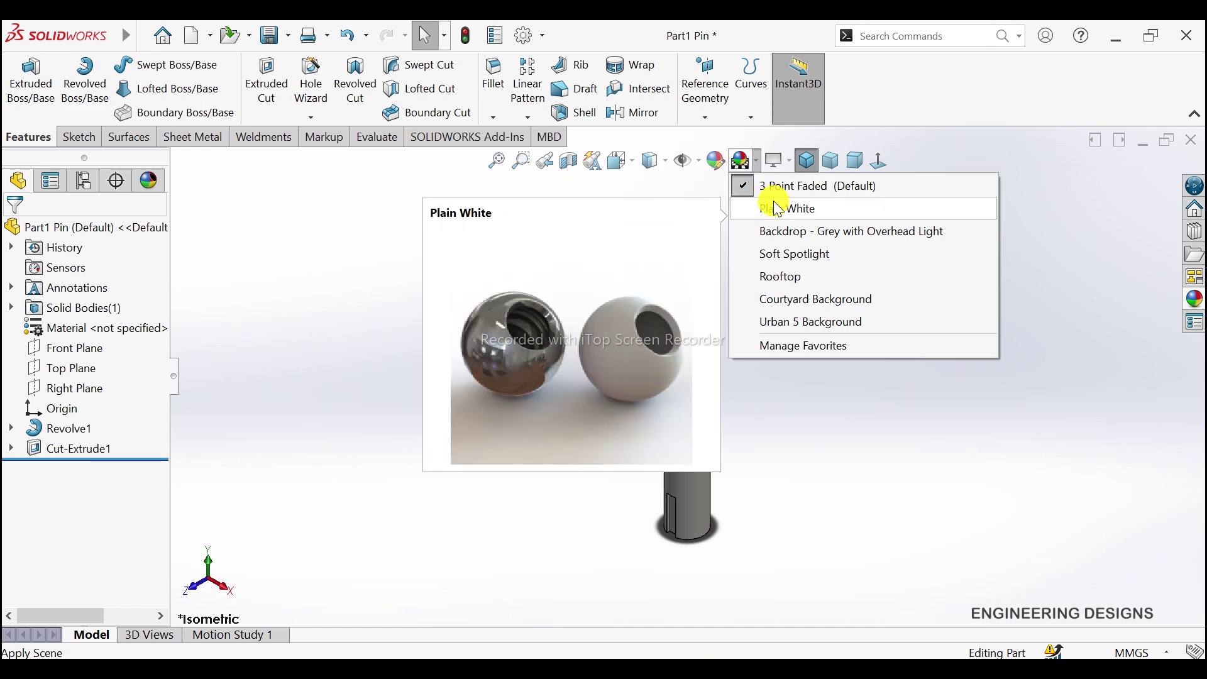
pyautogui.click(771, 206)
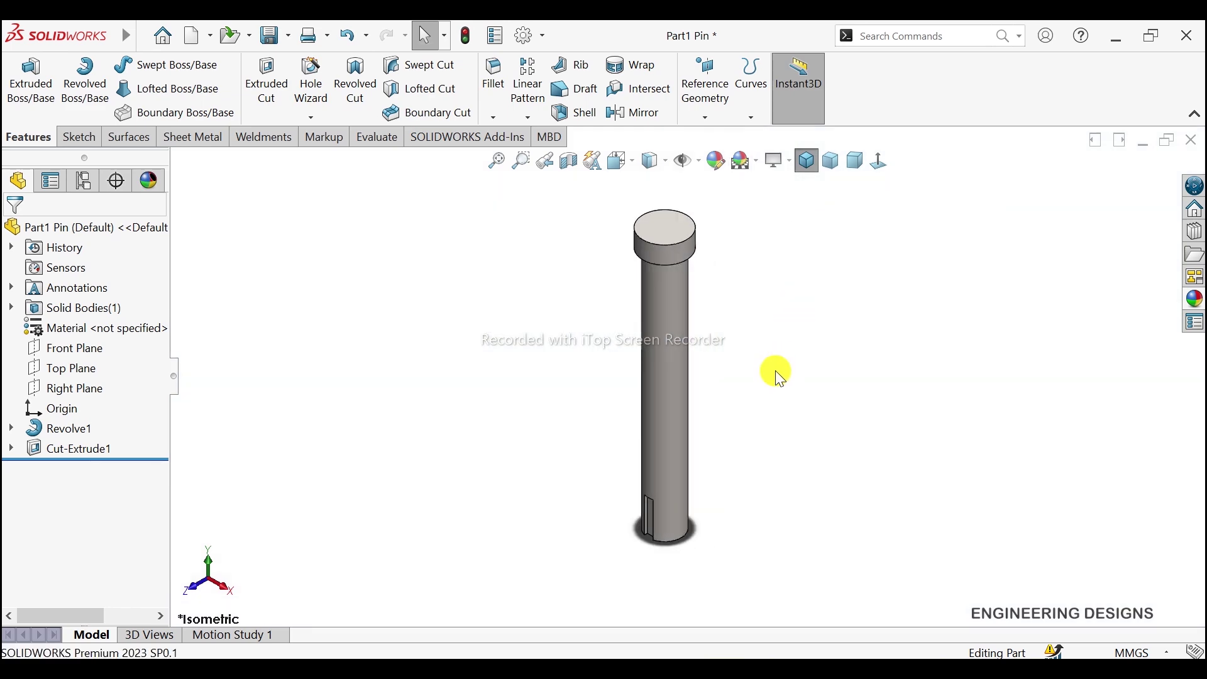